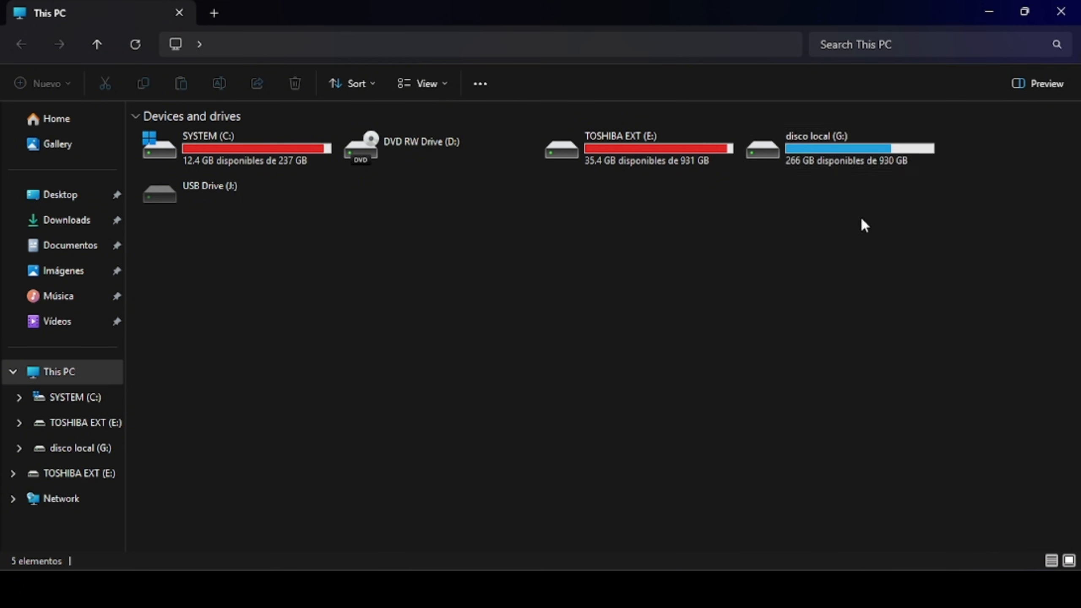
# Step: Open the browser's full history page and look through the visited sites by date
pyautogui.moveTo(800, 152)
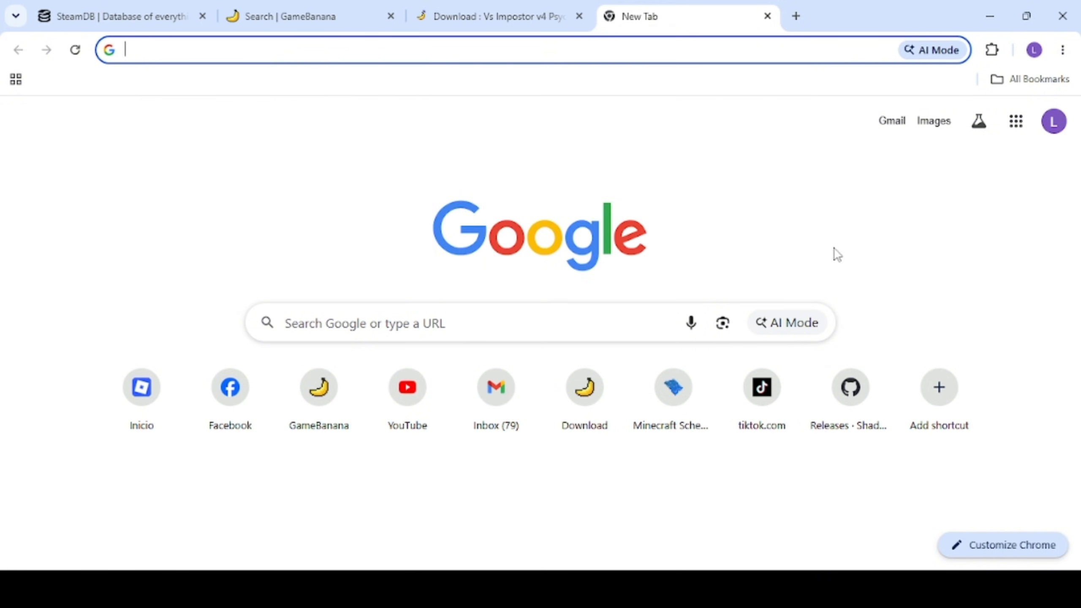
pyautogui.click(1064, 50)
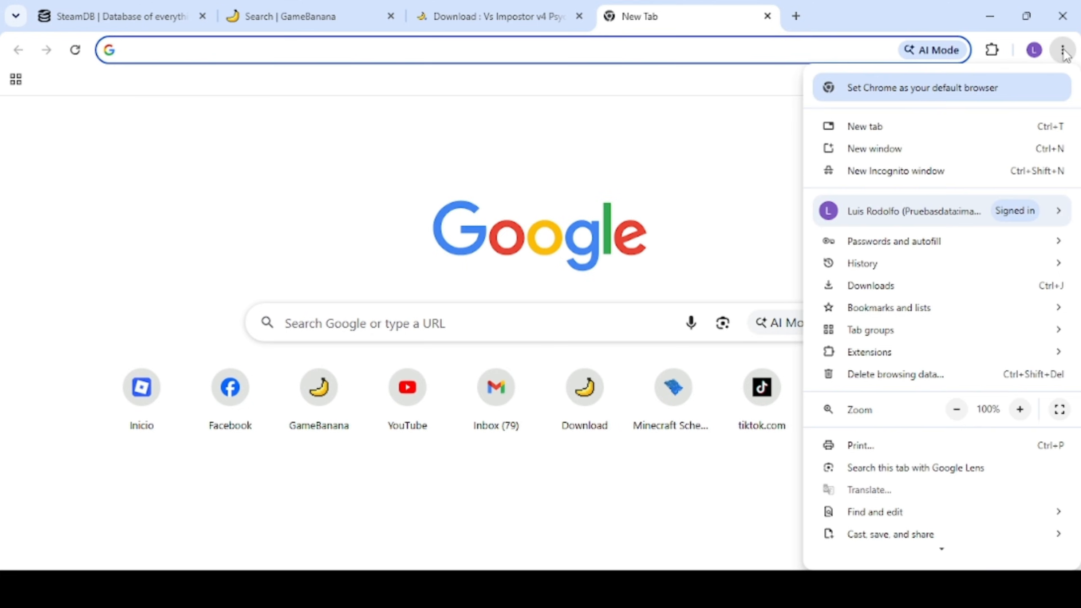
pyautogui.moveTo(860, 266)
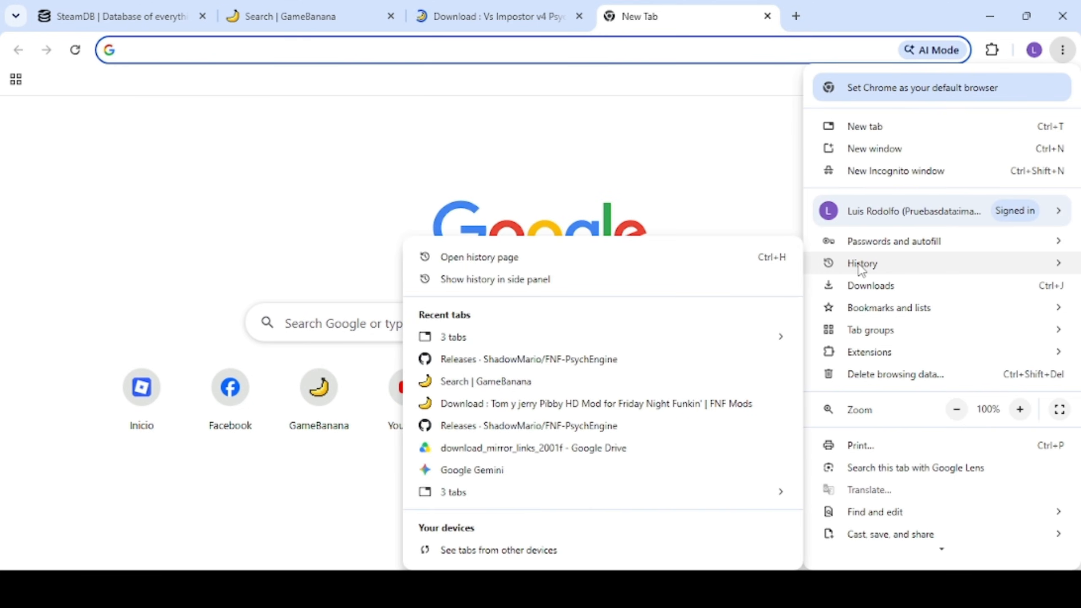
pyautogui.click(671, 257)
pyautogui.scroll(-15, 670, 317)
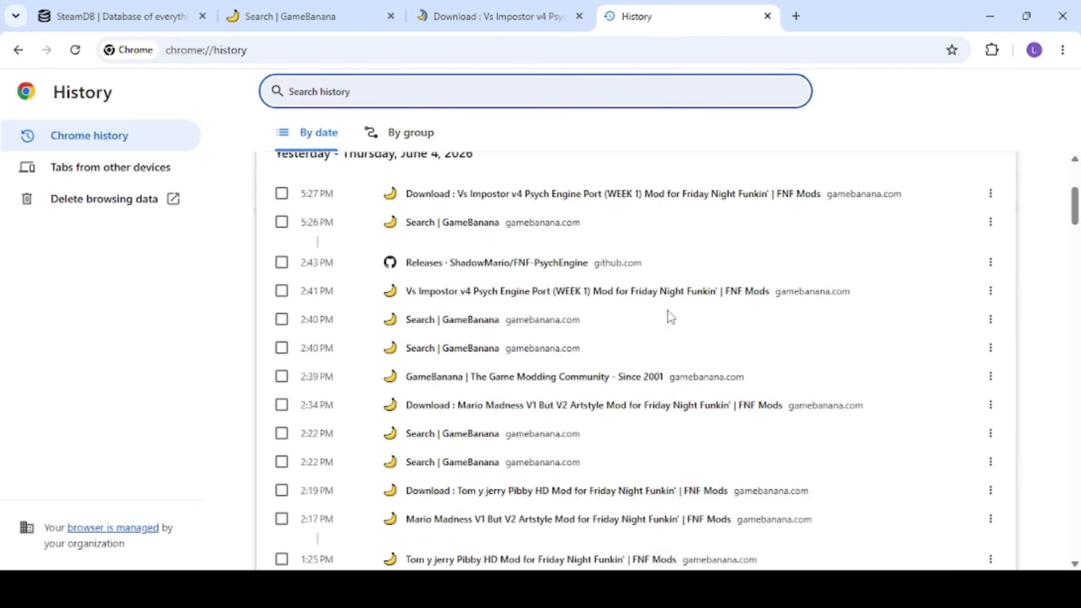
pyautogui.scroll(-20, 670, 317)
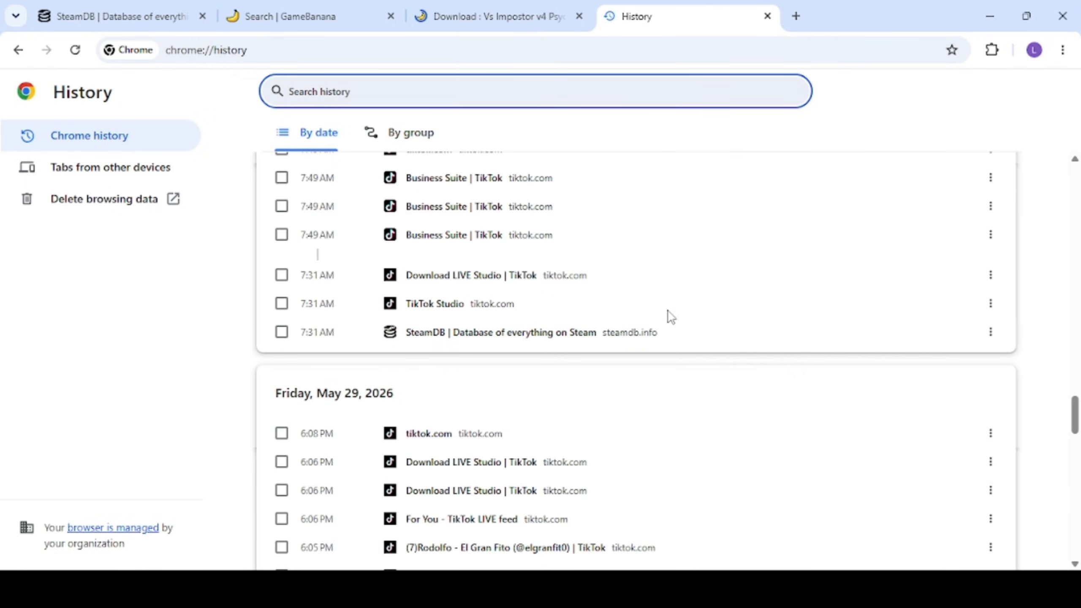
pyautogui.scroll(20, 670, 317)
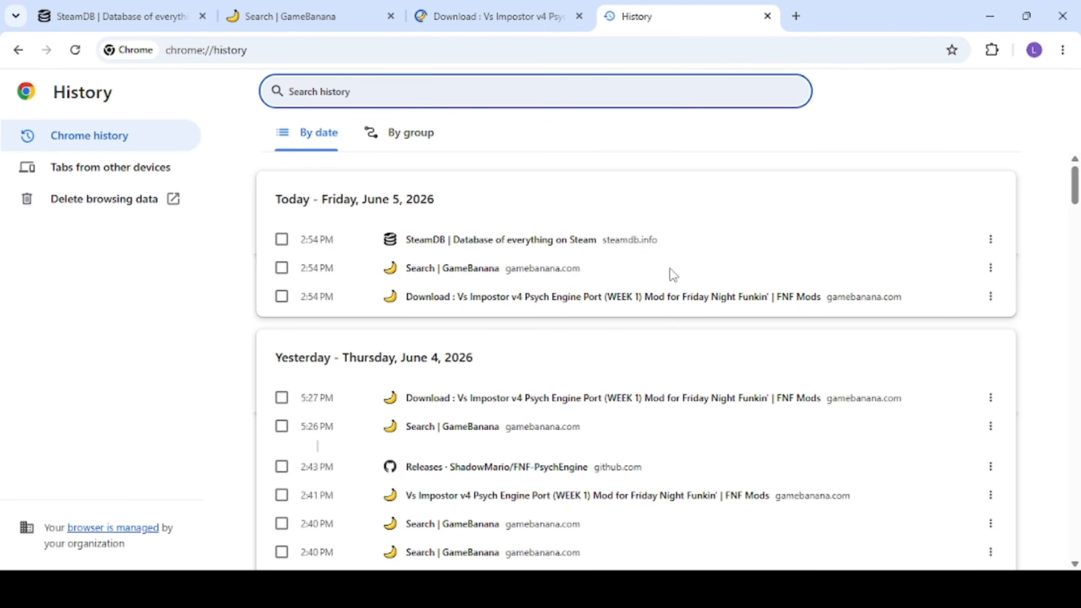
# Step: Open the Delete browsing data dialog and preview the Last 24 hours, Last 7 days and All time ranges
pyautogui.click(120, 205)
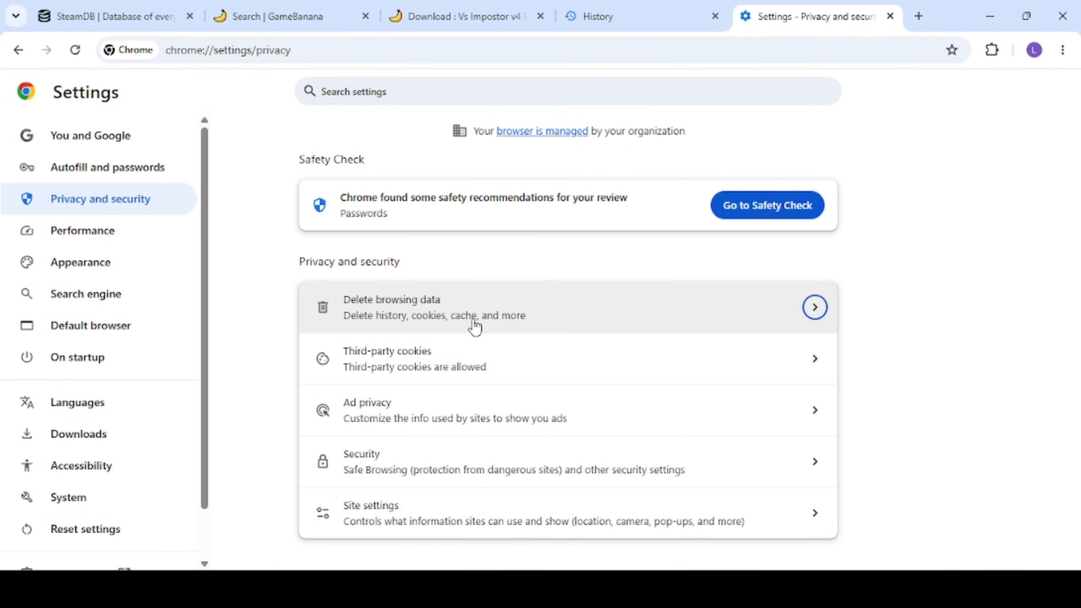
pyautogui.click(500, 321)
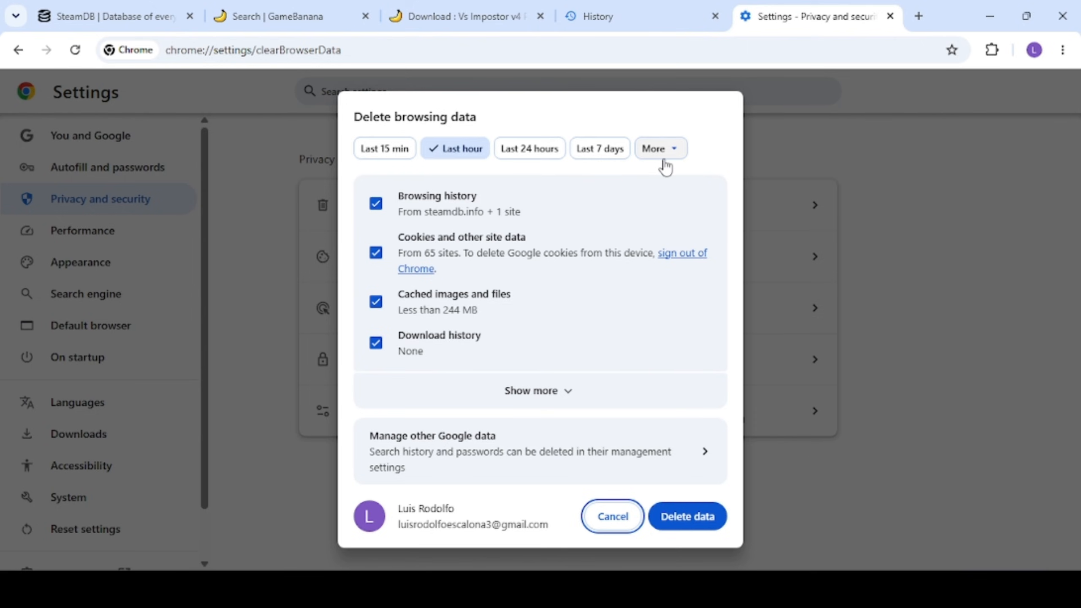
pyautogui.click(541, 154)
pyautogui.click(611, 154)
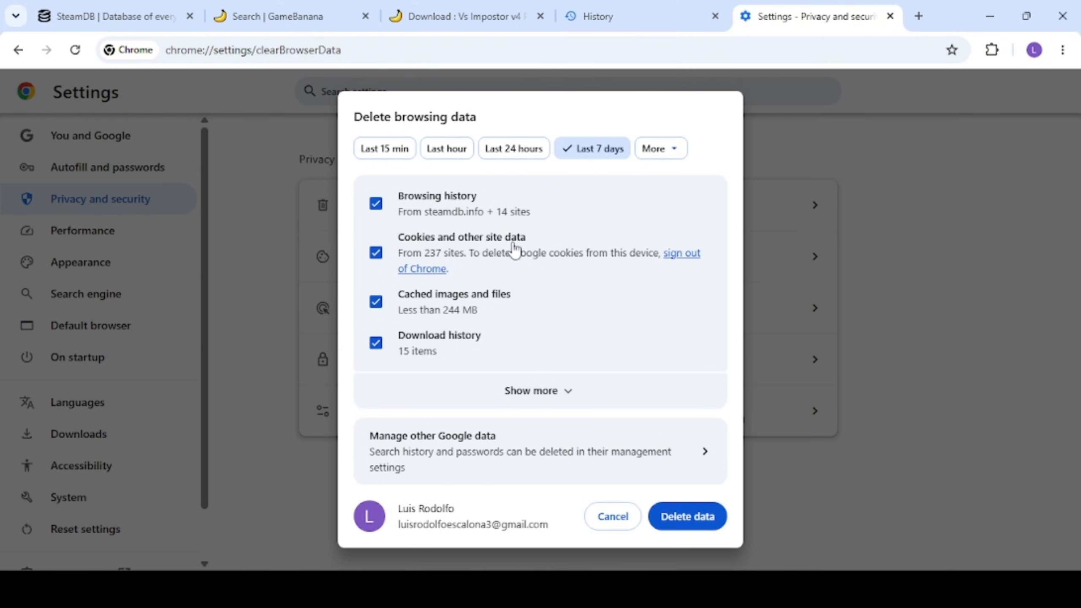
pyautogui.click(651, 164)
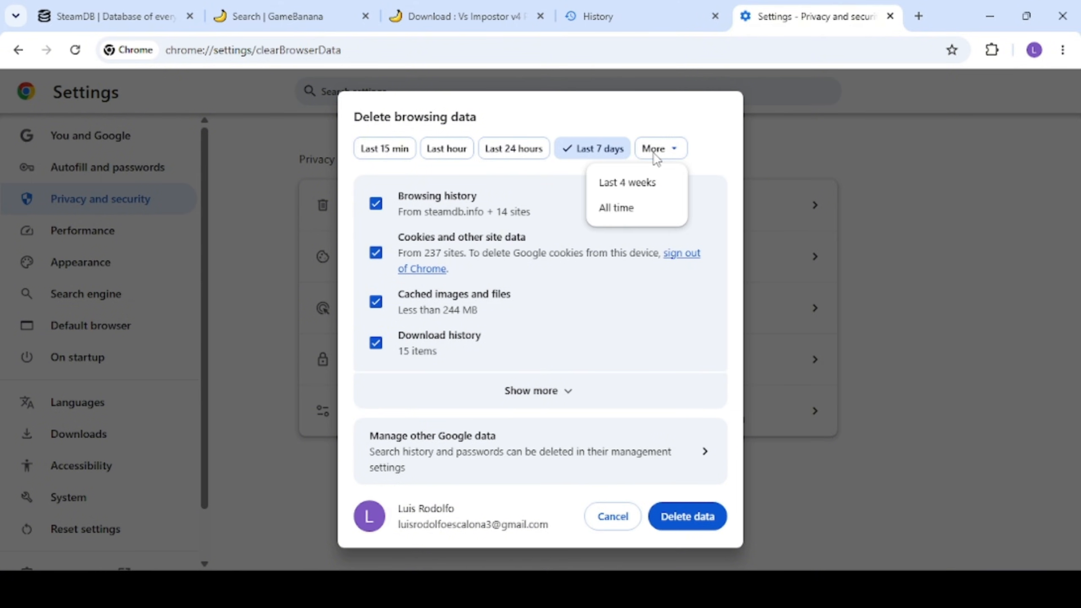
pyautogui.click(617, 209)
# Step: Preview the Last 15 min, Last hour and Last 24 hours ranges, and check the additional longer range options
pyautogui.click(382, 158)
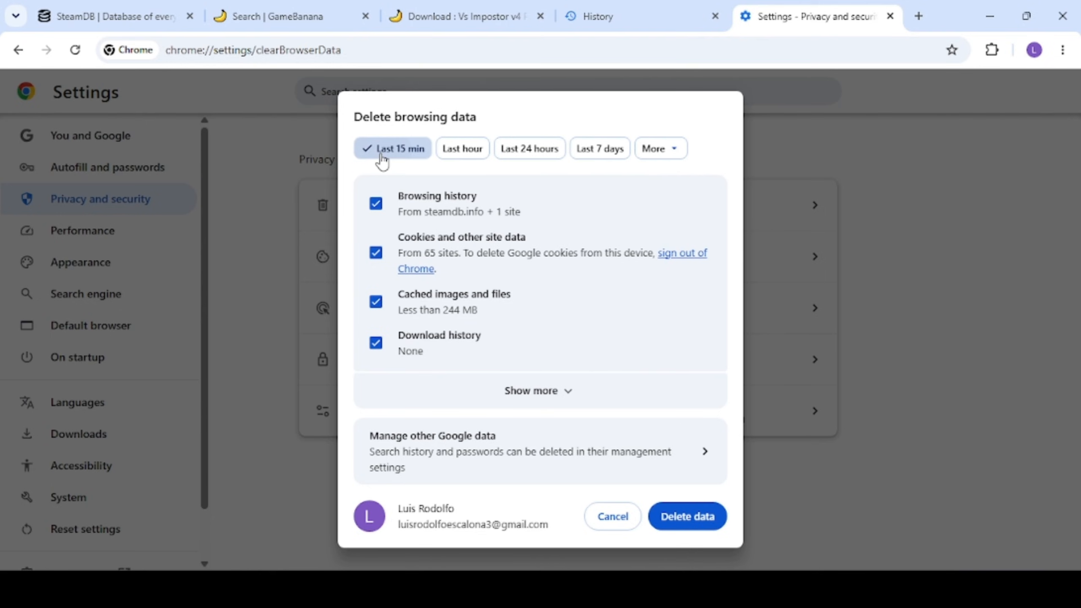
pyautogui.click(466, 158)
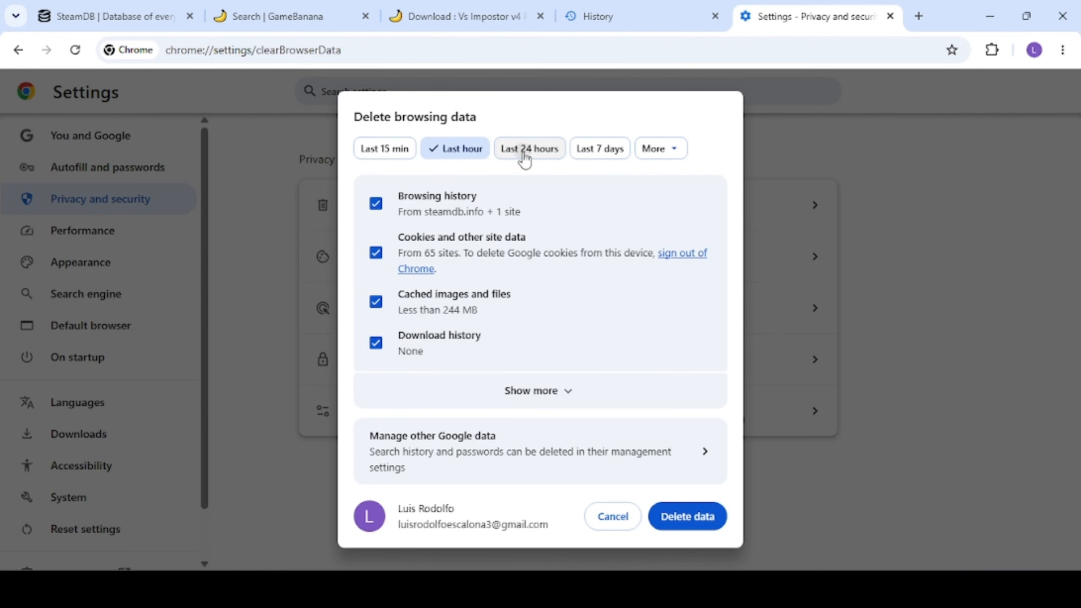
pyautogui.click(544, 158)
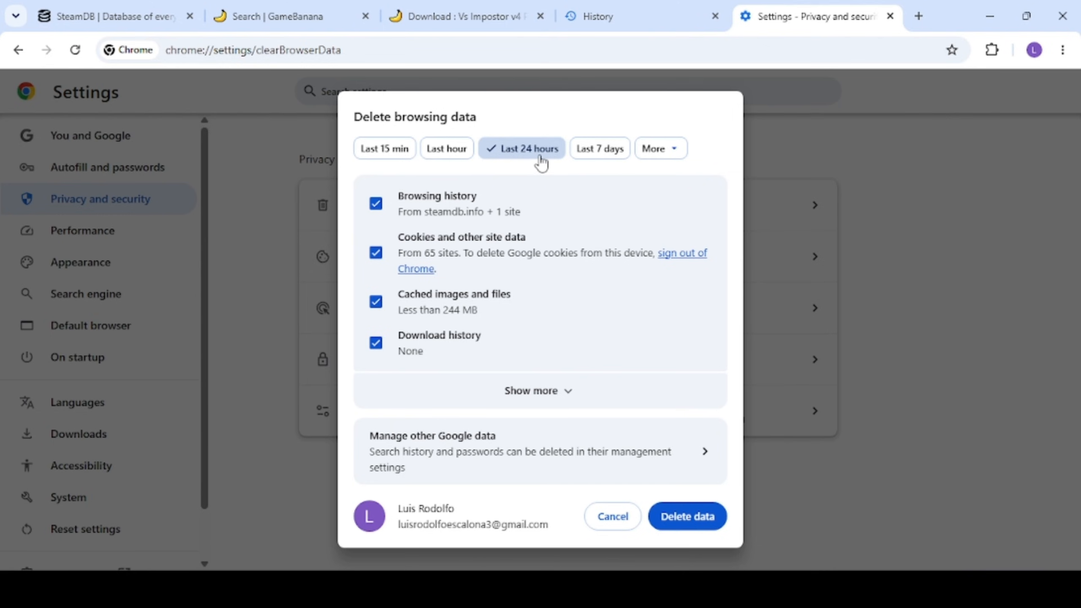
pyautogui.click(650, 155)
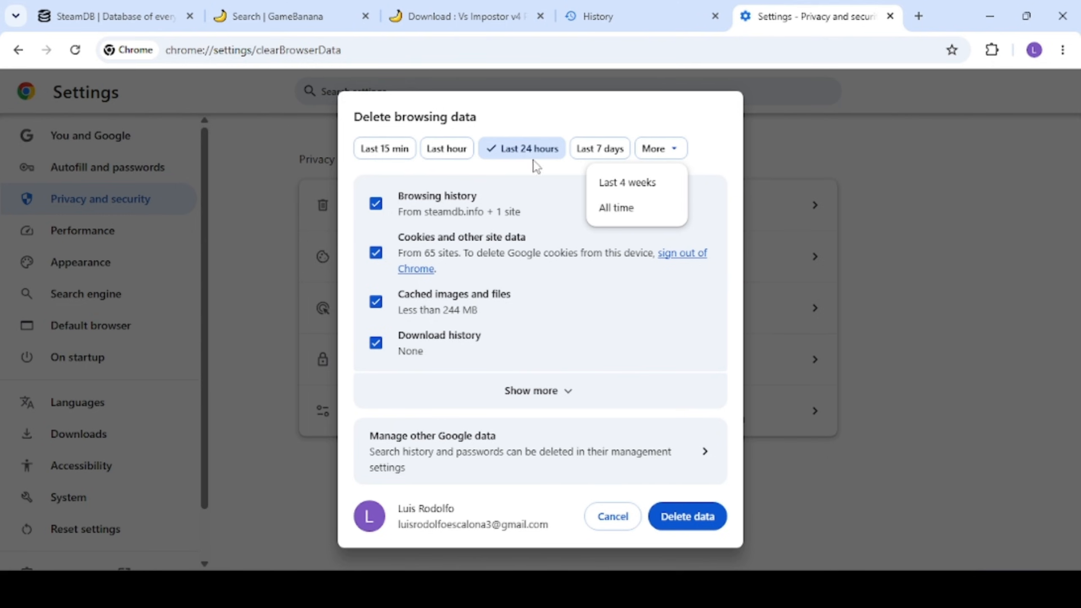
pyautogui.click(704, 162)
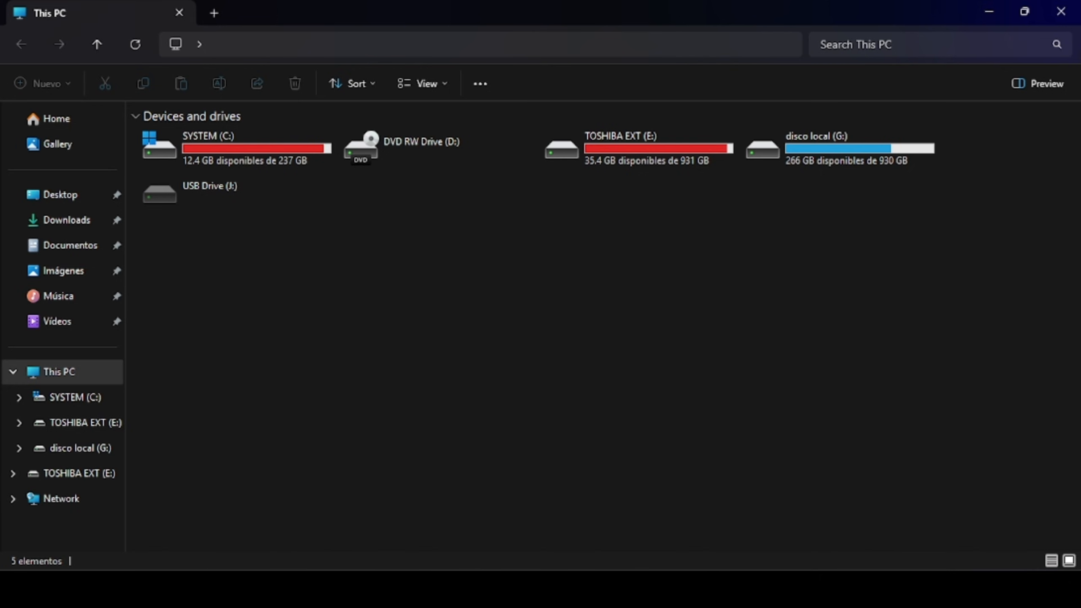
# Step: Find Ejecutar through the system search and use its Run dialog to open the %temp% folder
pyautogui.press('super')
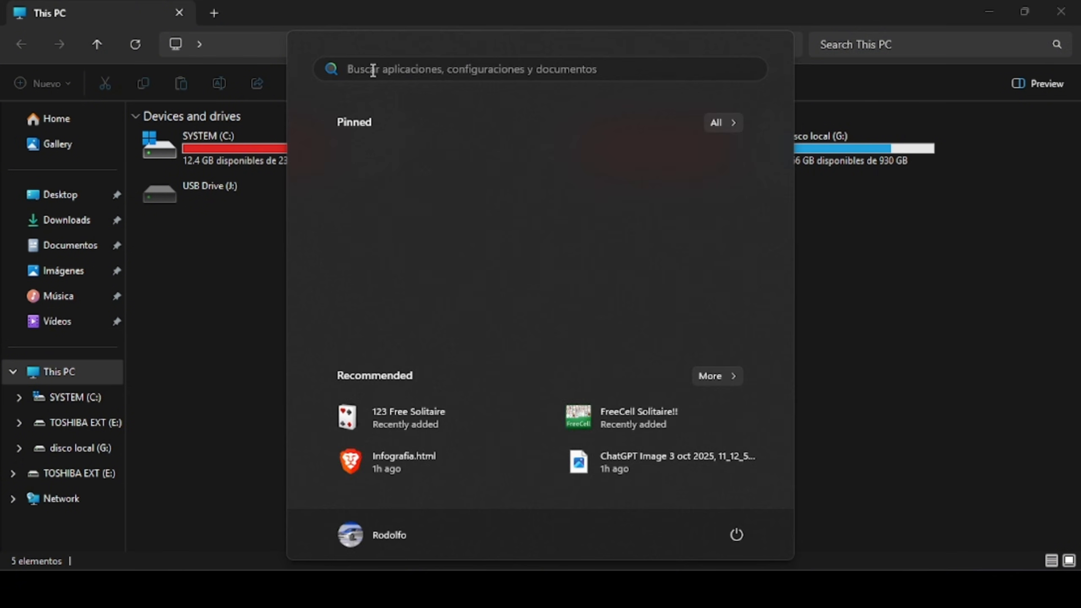
pyautogui.write('ejecutar')
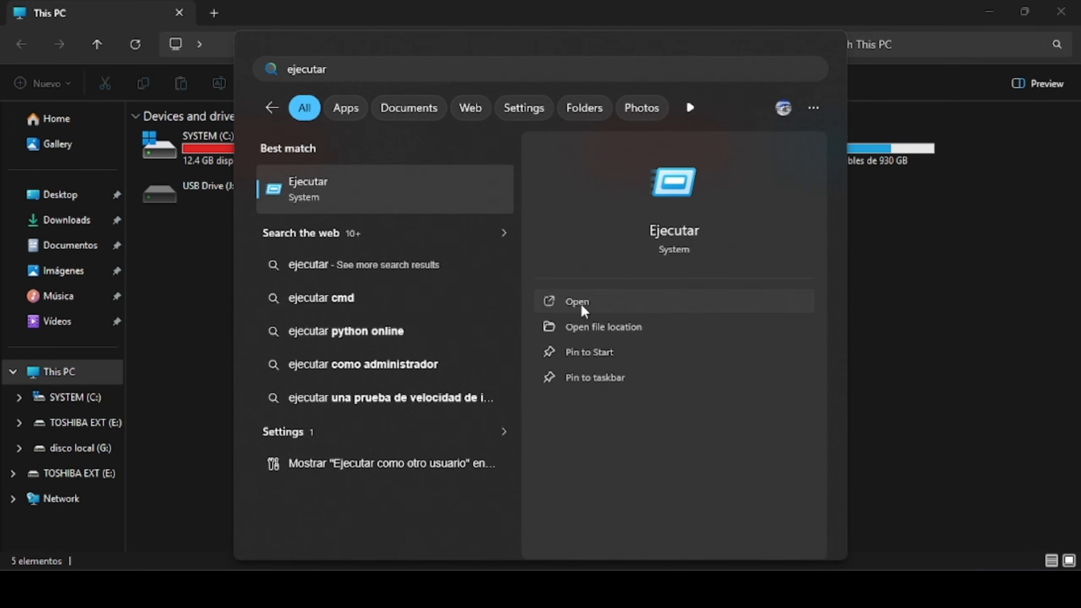
pyautogui.click(581, 304)
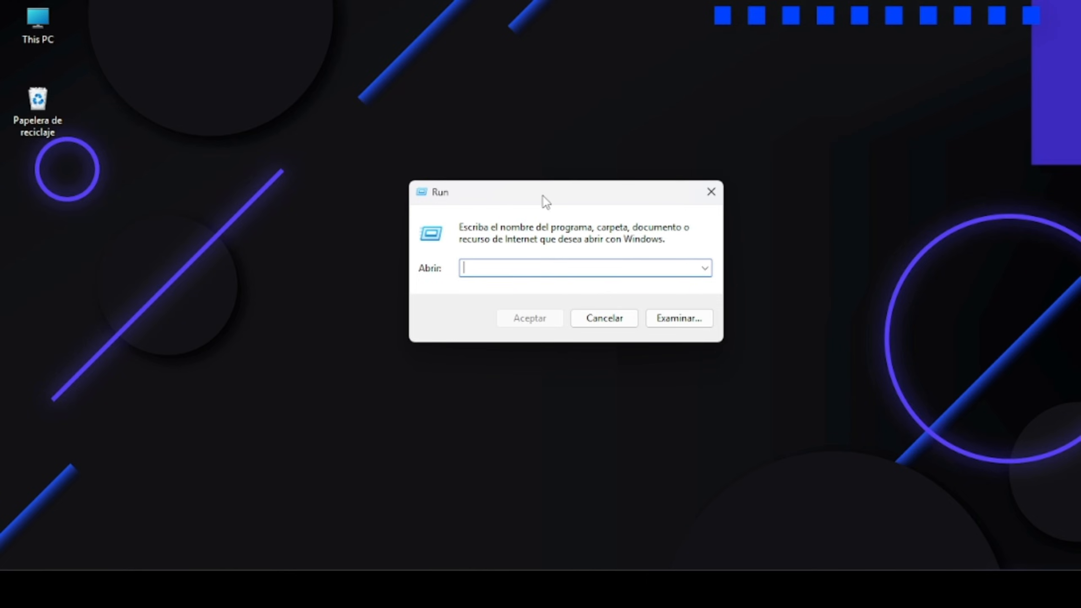
pyautogui.moveTo(543, 196); pyautogui.dragTo(526, 207)
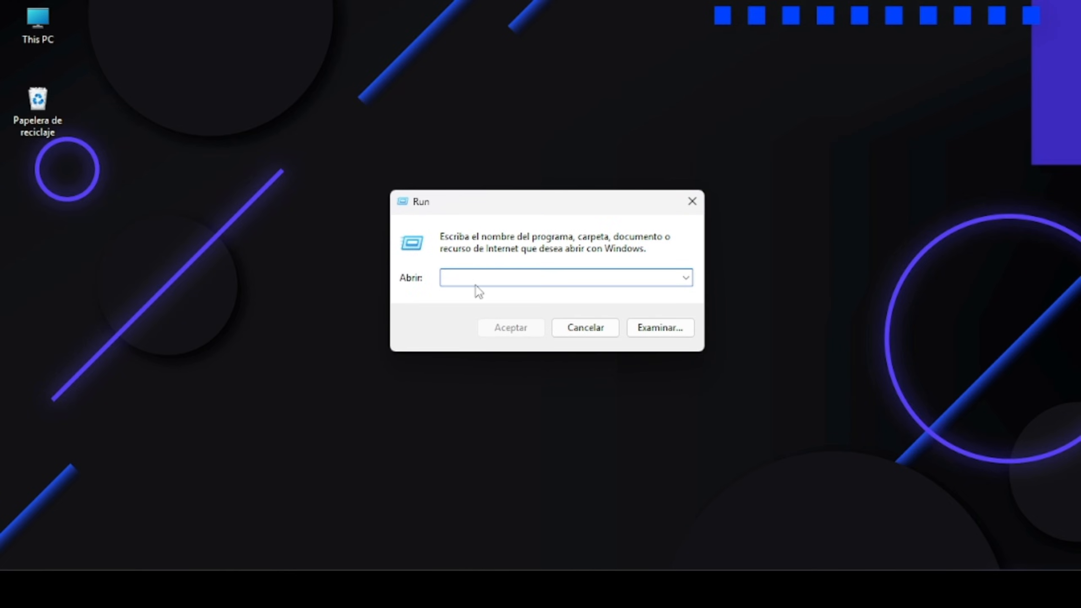
pyautogui.write('%temp%')
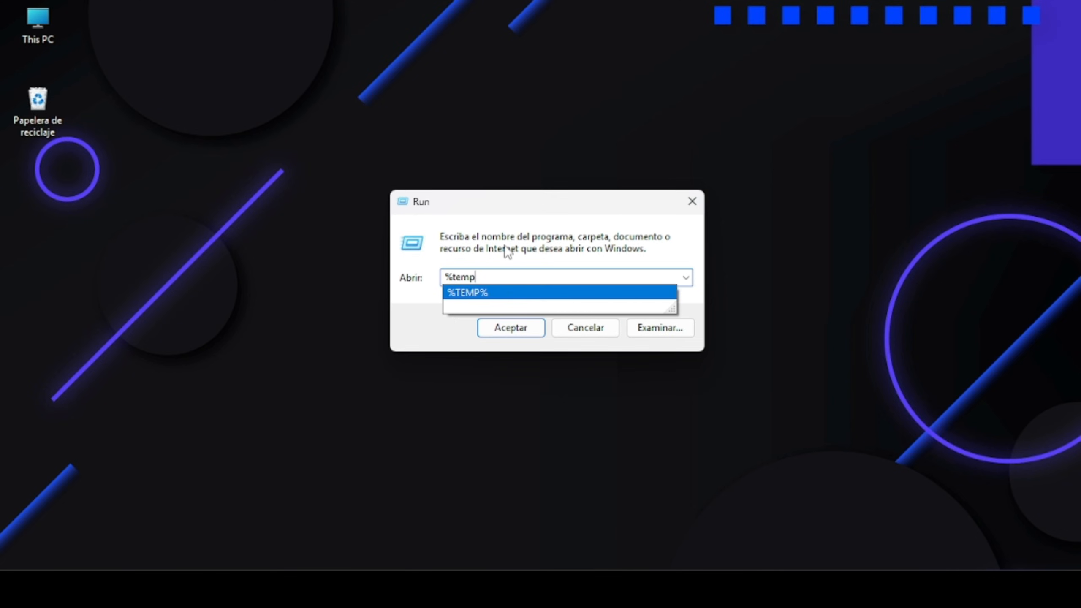
pyautogui.click(506, 251)
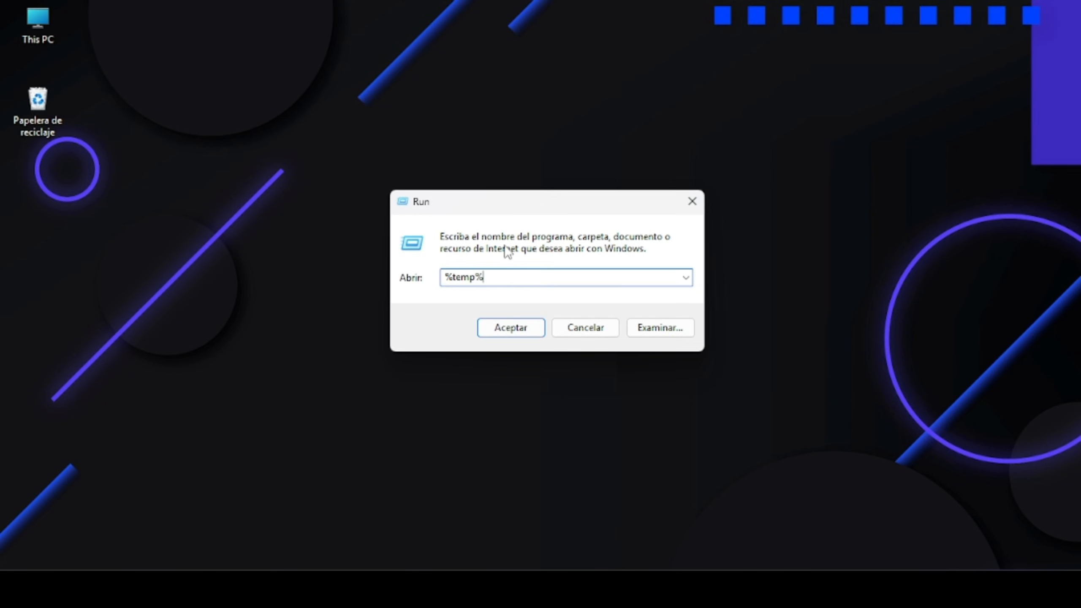
pyautogui.click(504, 331)
# Step: Look through the temporary files and folders in the Temp folder, down to the end of the list
pyautogui.scroll(-6, 613, 357)
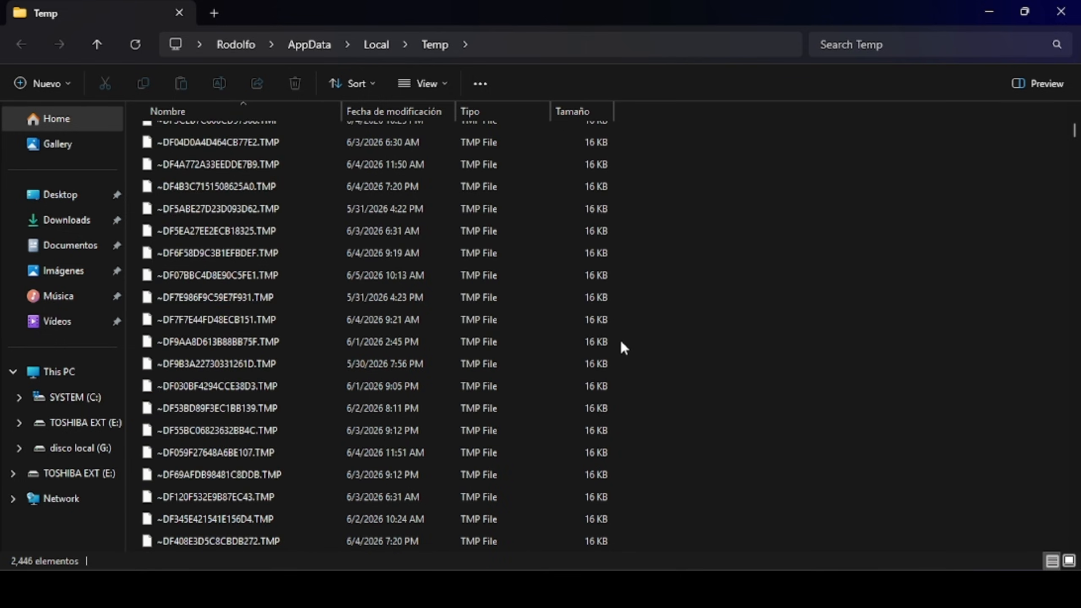
pyautogui.scroll(6, 620, 348)
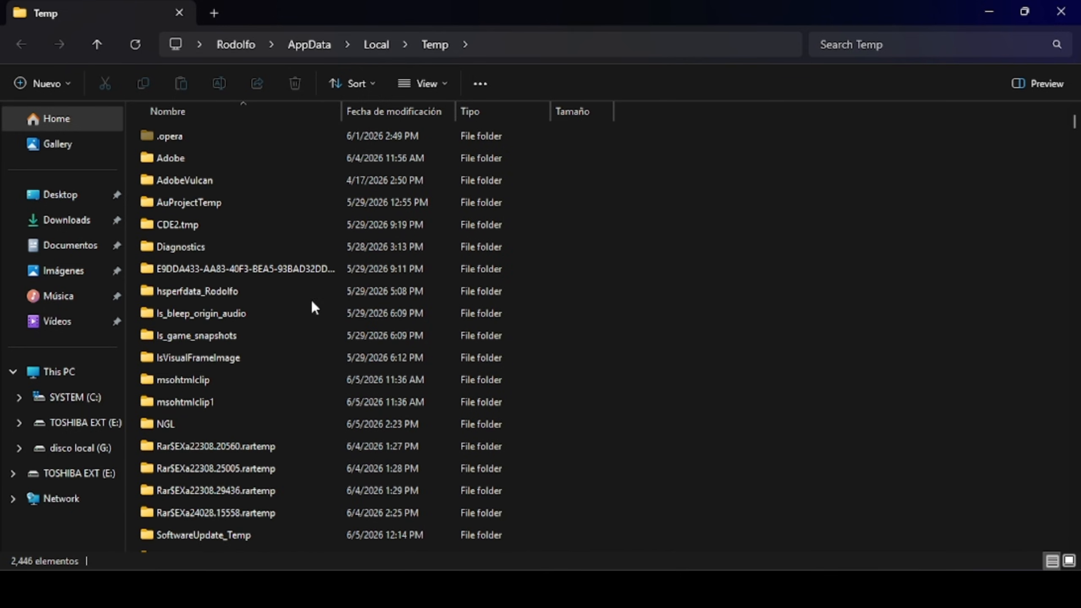
pyautogui.scroll(-20, 400, 315)
pyautogui.scroll(-20, 584, 380)
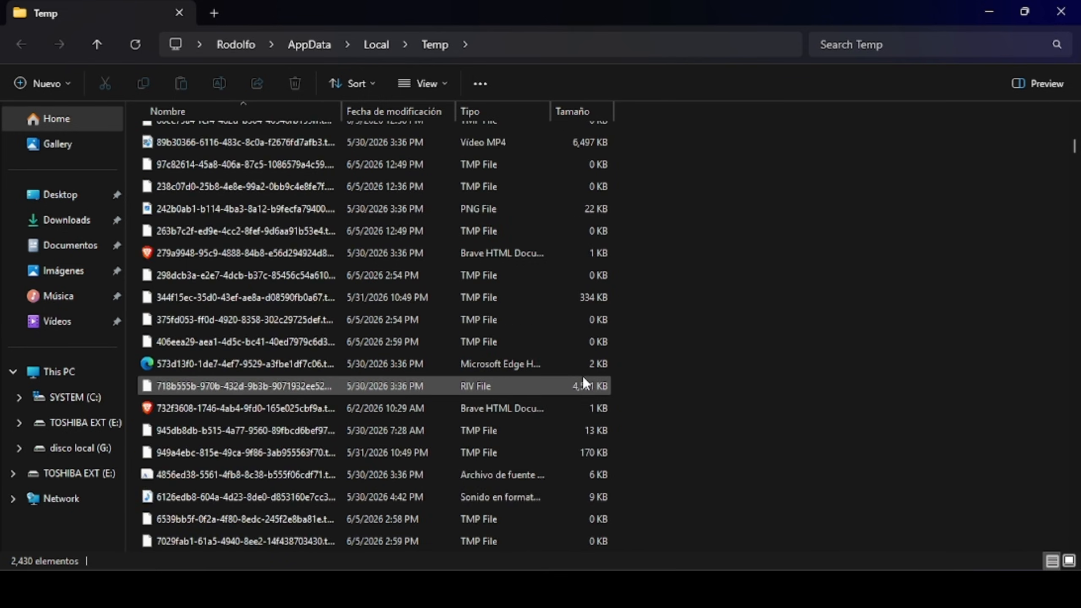
pyautogui.scroll(-20, 584, 376)
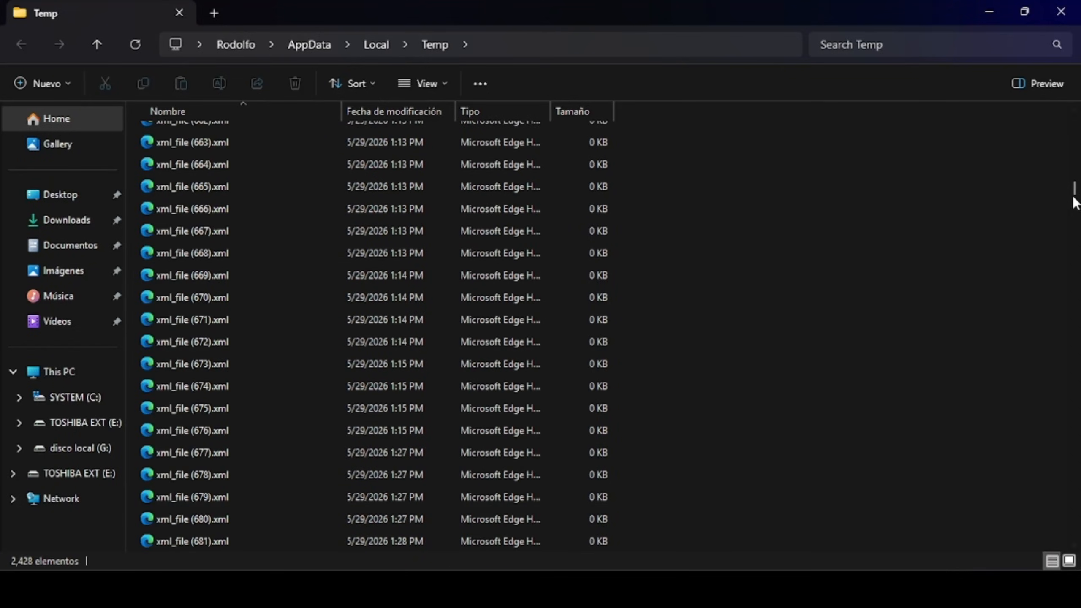
pyautogui.moveTo(1073, 198); pyautogui.dragTo(1075, 506)
# Step: Select everything in the Temp folder and delete it, skipping all items that are in use
pyautogui.press('c')
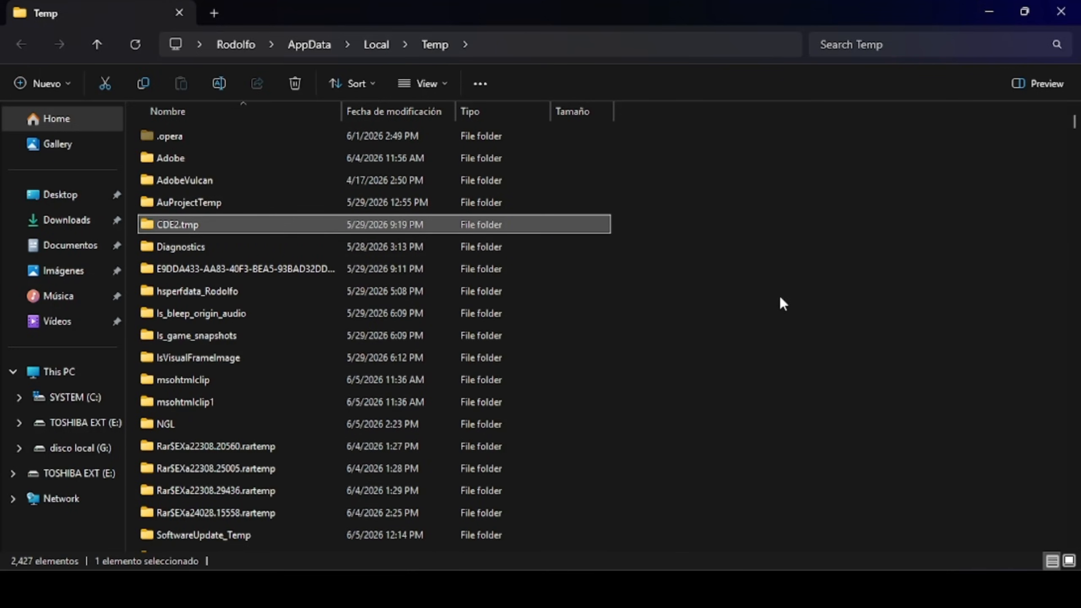
pyautogui.click(178, 220)
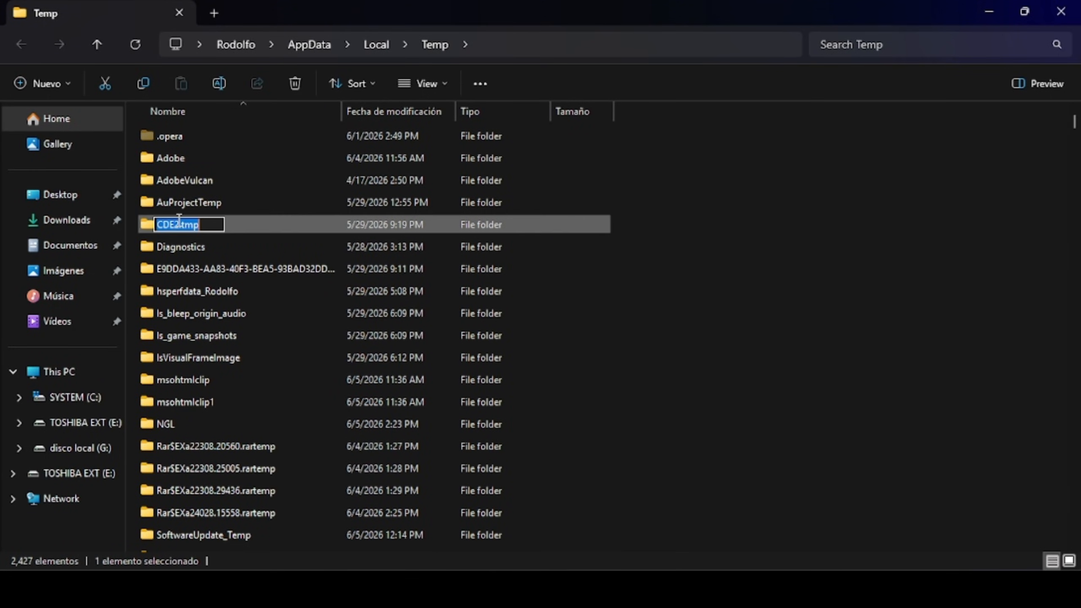
pyautogui.click(289, 225)
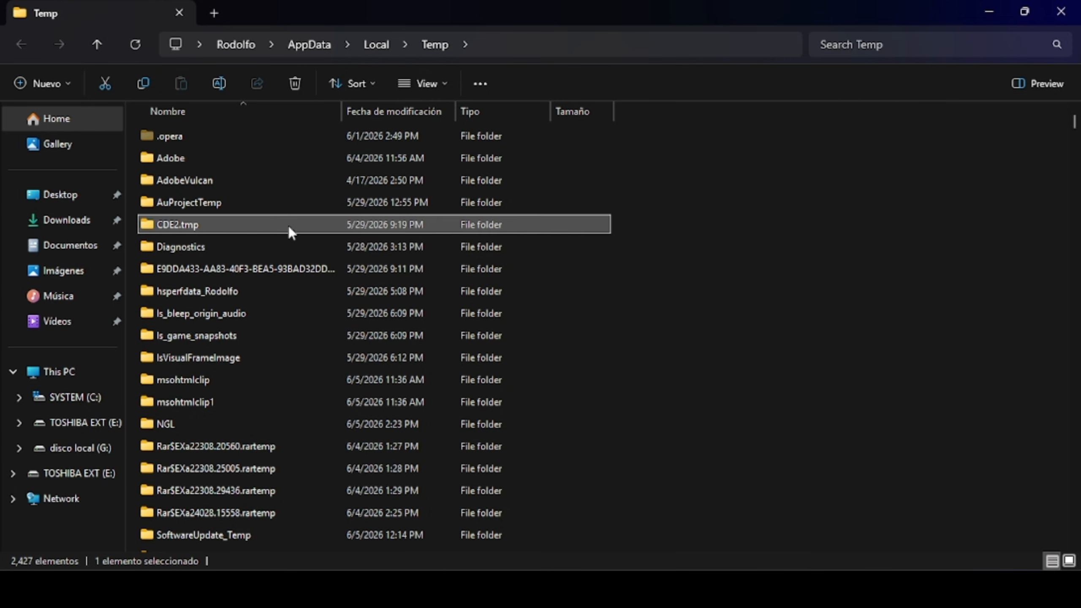
pyautogui.hotkey('ctrl', 'a')
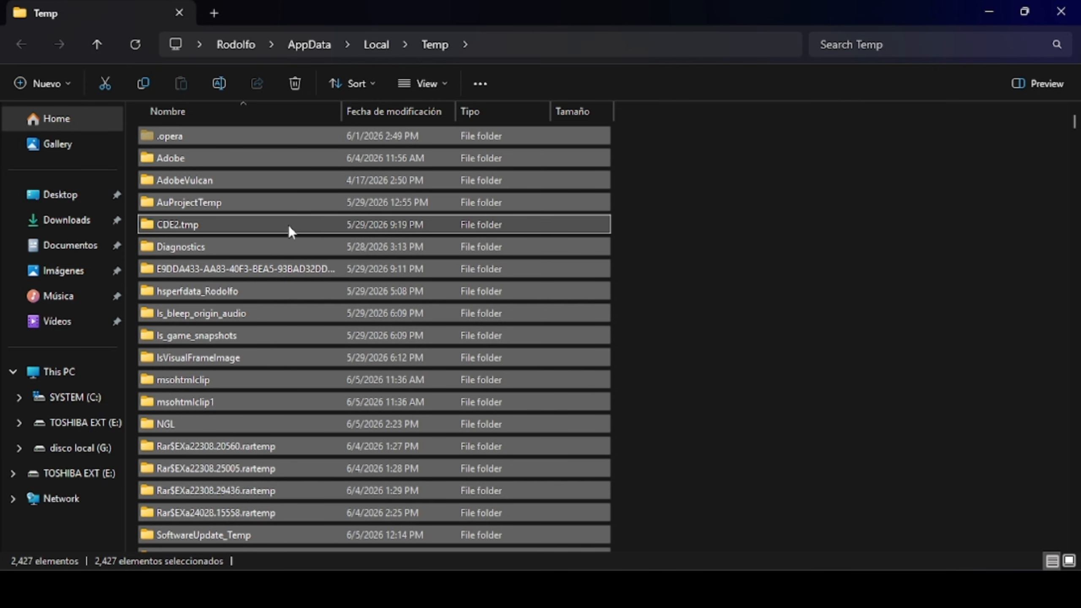
pyautogui.press('Delete')
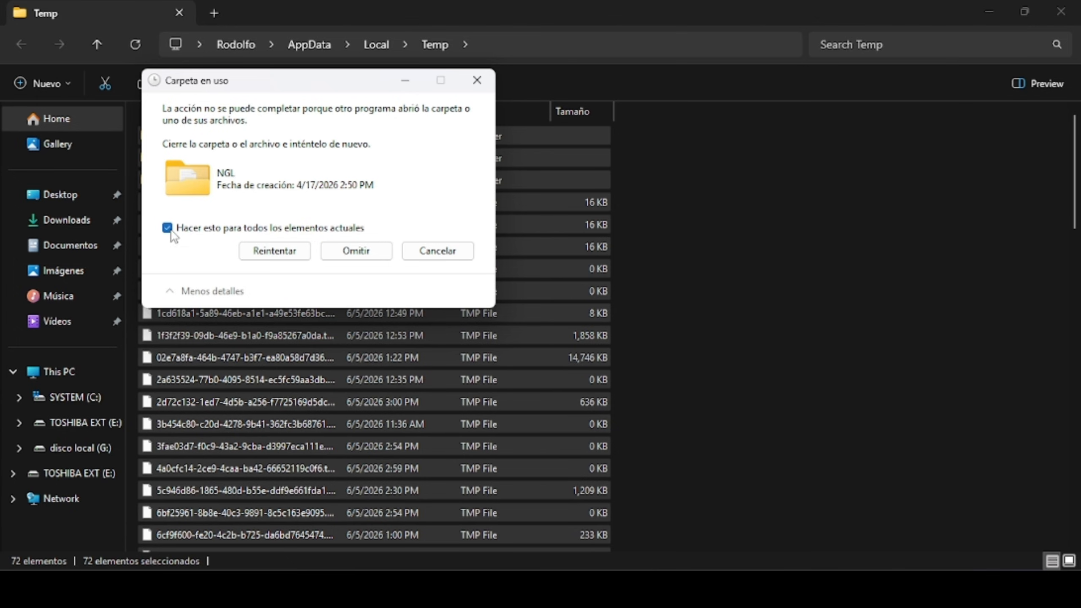
pyautogui.click(349, 253)
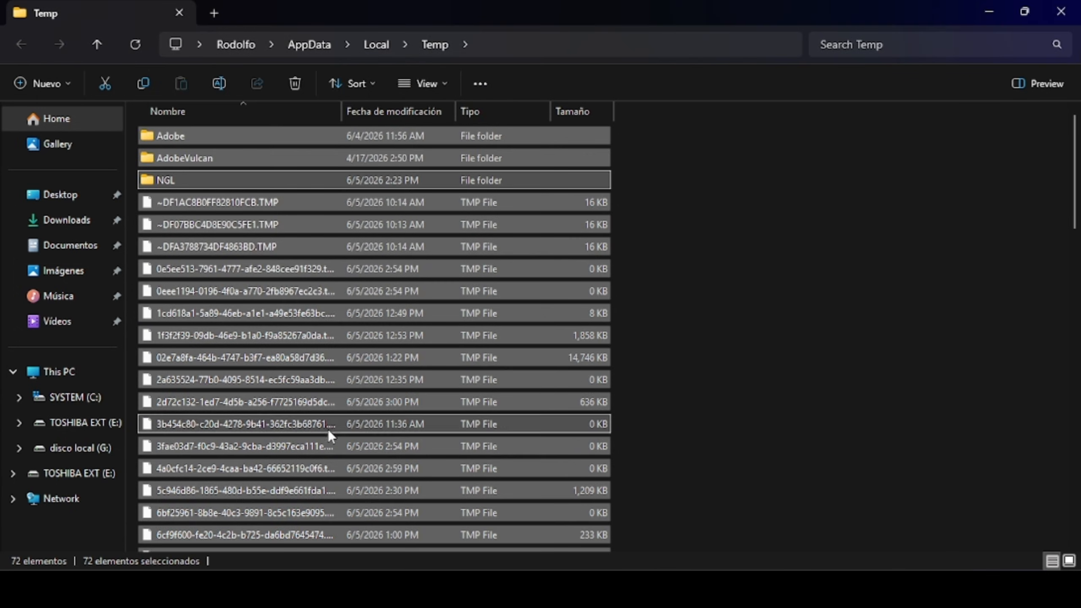
# Step: Check the files left in the Temp folder, close it and open Papelera de reciclaje from the desktop
pyautogui.scroll(-11, 422, 349)
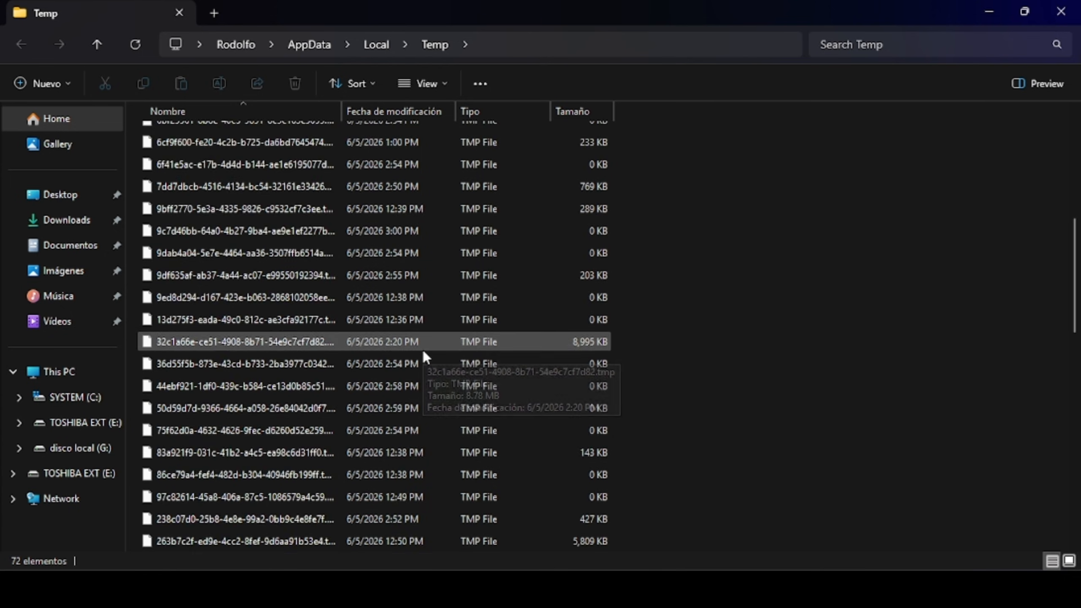
pyautogui.scroll(11, 423, 352)
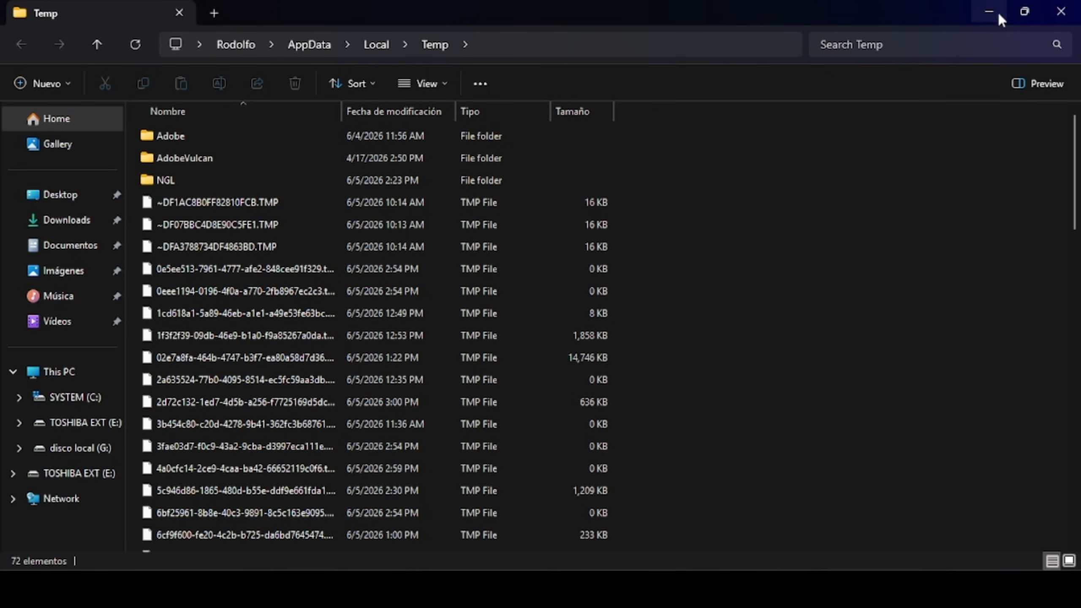
pyautogui.click(1061, 11)
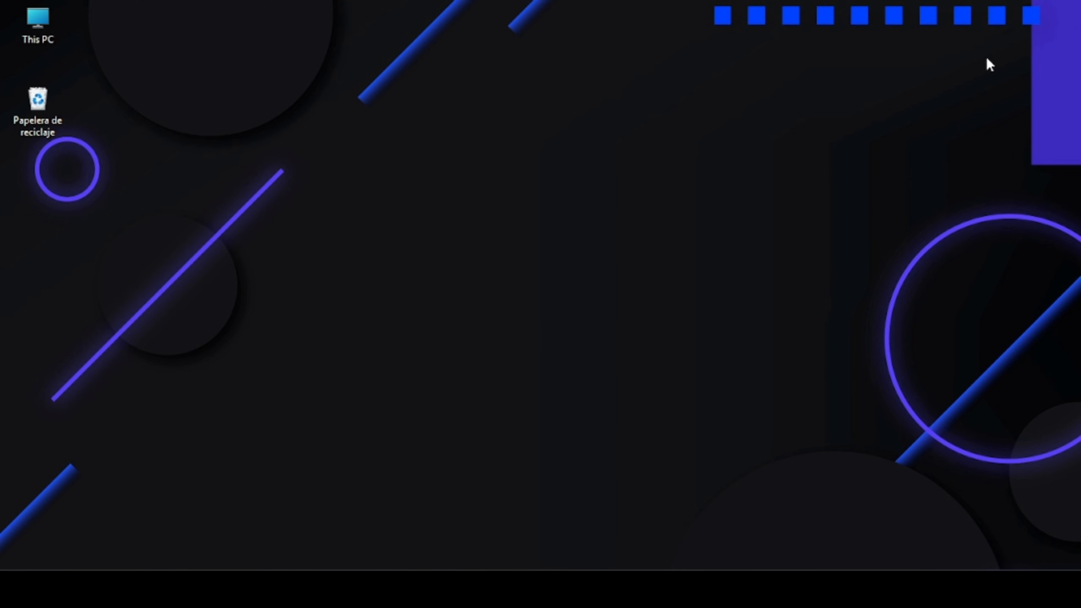
pyautogui.doubleClick(41, 120)
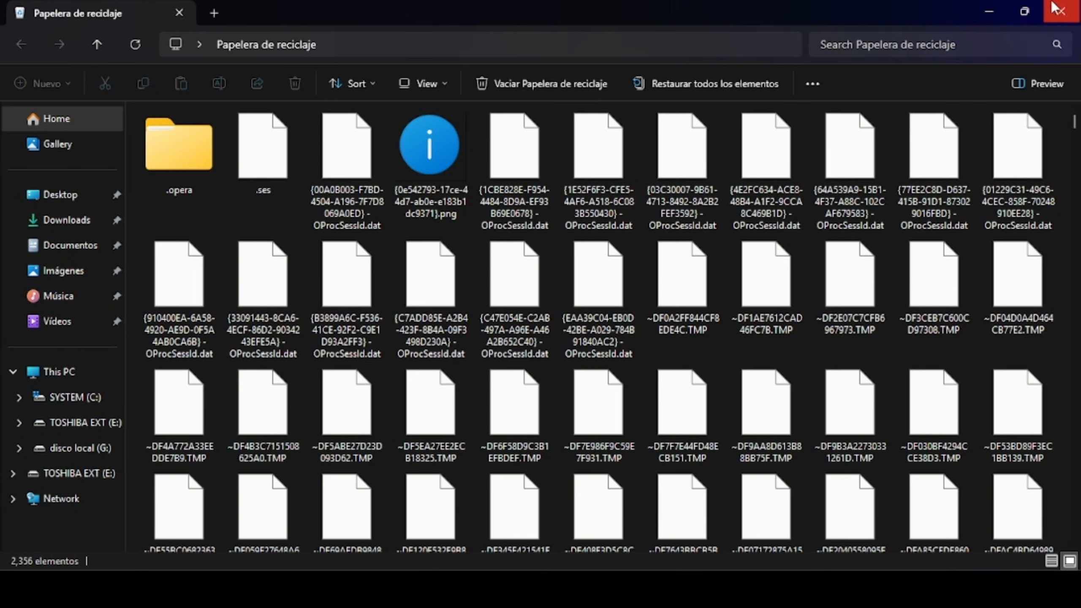
# Step: Empty the Papelera de reciclaje, confirming the permanent deletion of all its items, and close its window
pyautogui.click(1056, 7)
pyautogui.doubleClick(46, 112)
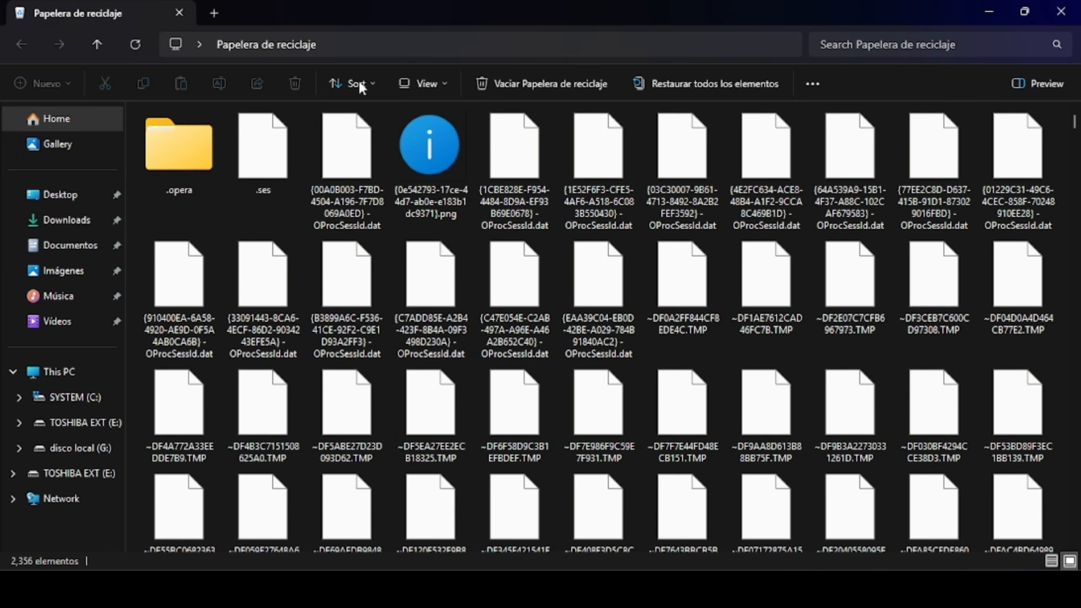
pyautogui.click(538, 88)
pyautogui.click(594, 318)
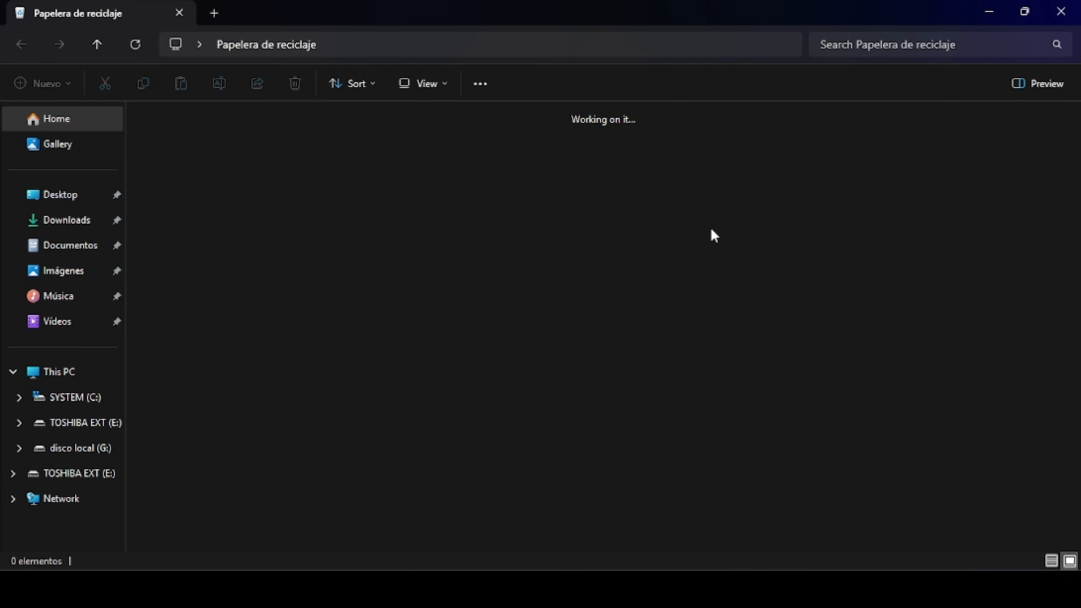
pyautogui.click(1074, 19)
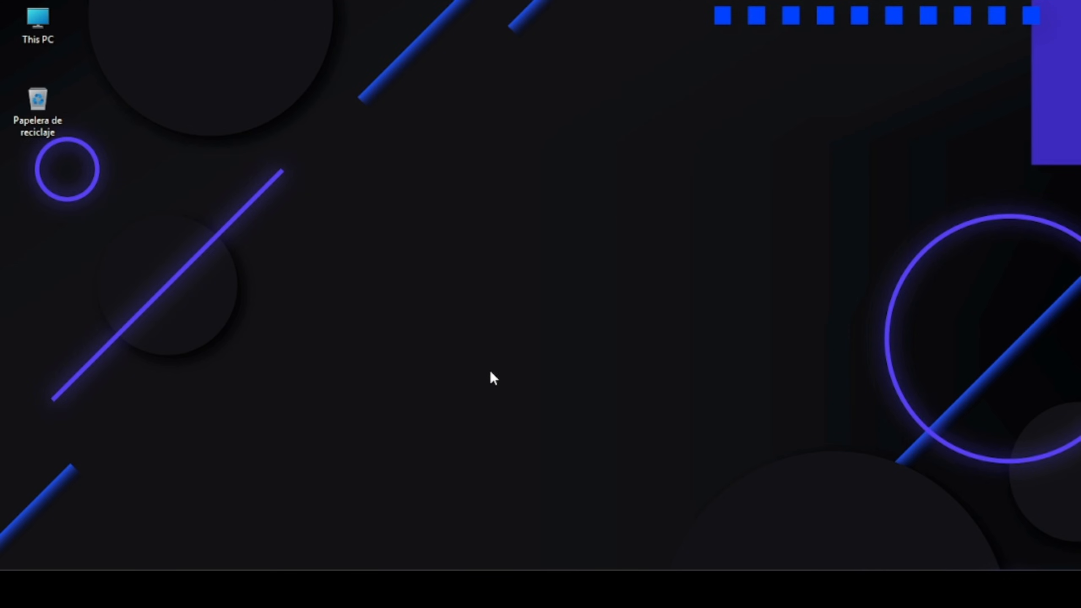
# Step: Open the Run dialog, replace its previous entry with msconfig and launch System Configuration
pyautogui.press('super')
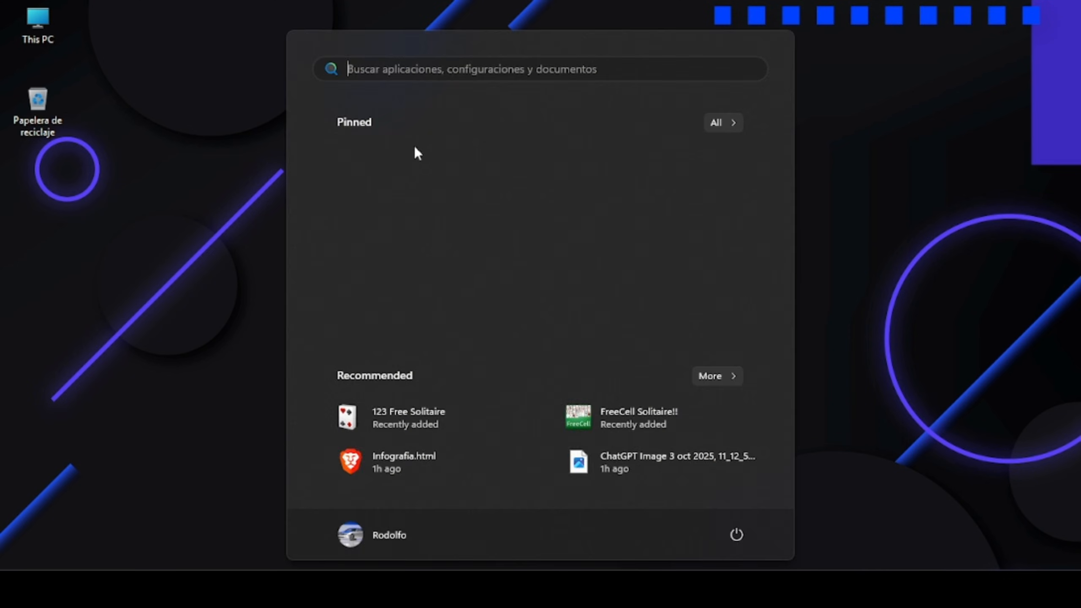
pyautogui.write('ex')
pyautogui.press('super+r')
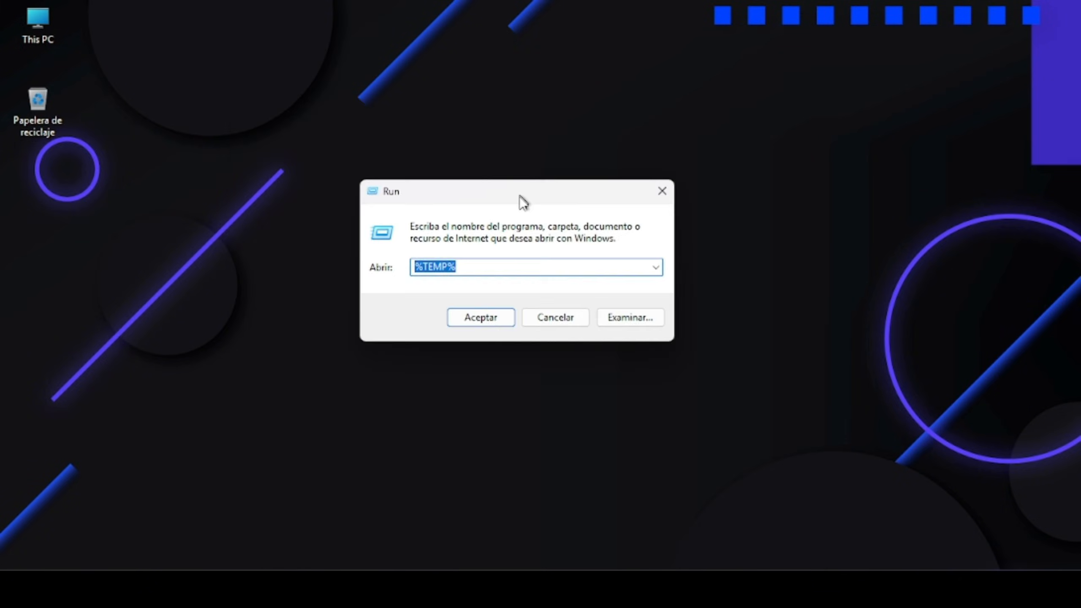
pyautogui.moveTo(520, 196); pyautogui.dragTo(620, 200)
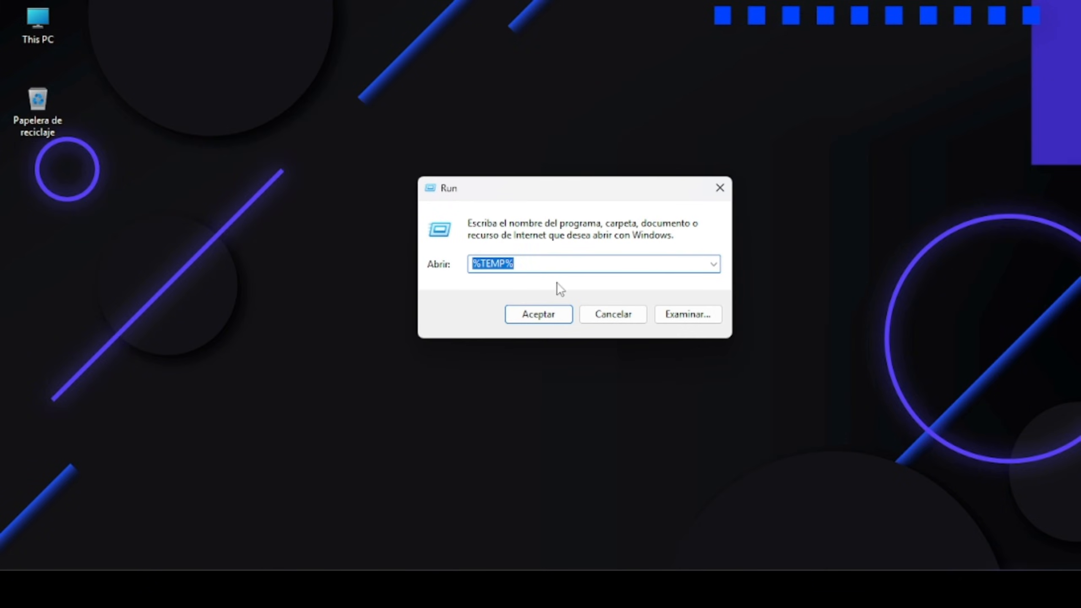
pyautogui.press('BackSpace')
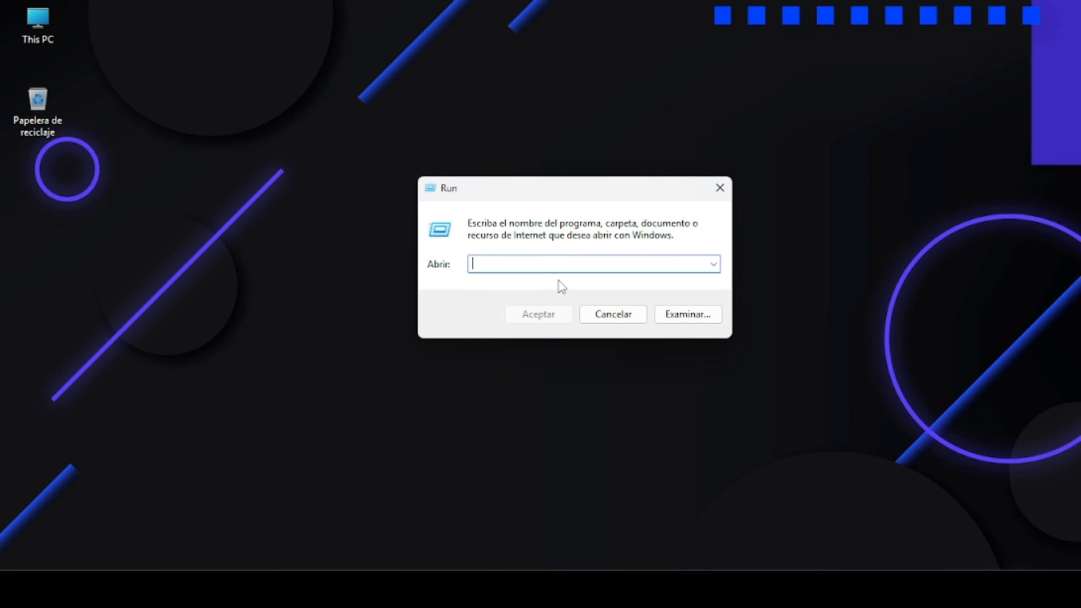
pyautogui.write('msconfig')
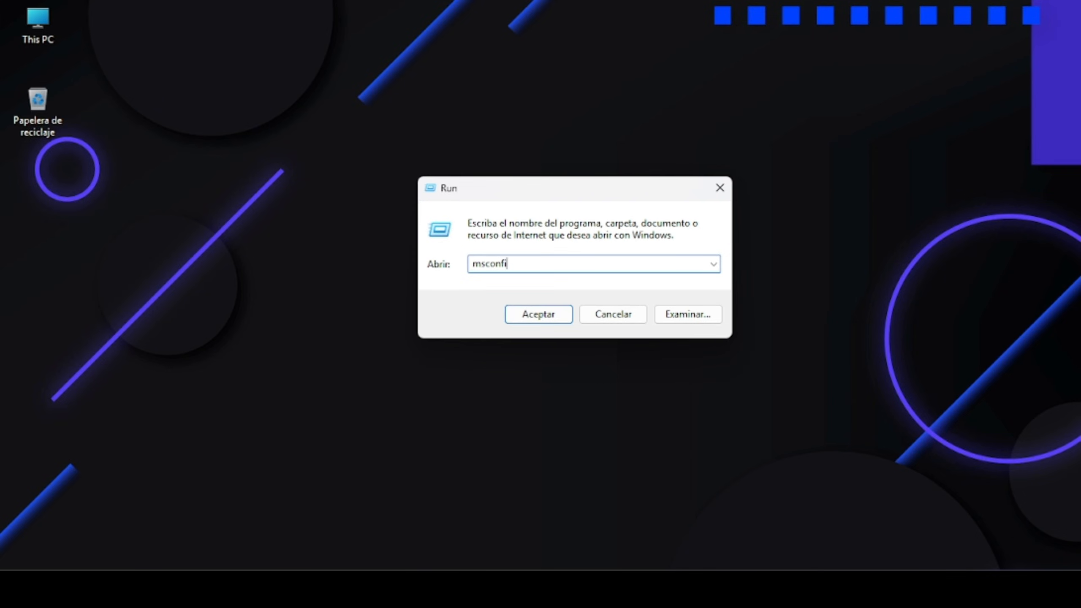
pyautogui.click(538, 320)
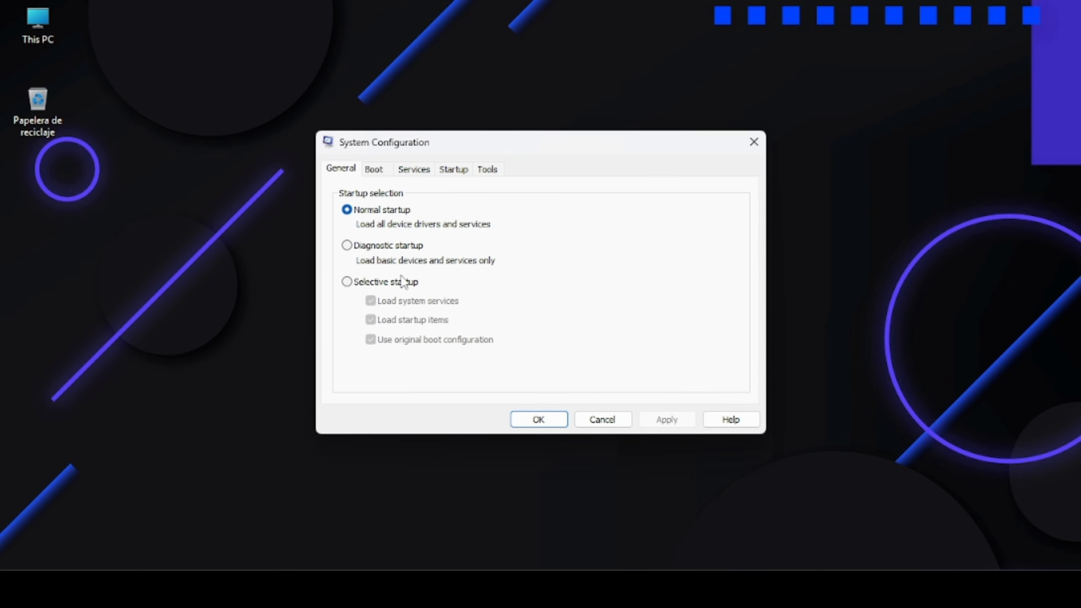
# Step: Go from System Configuration's startup section to the Startup apps list in Task Manager and maximize the window
pyautogui.click(453, 169)
pyautogui.click(454, 170)
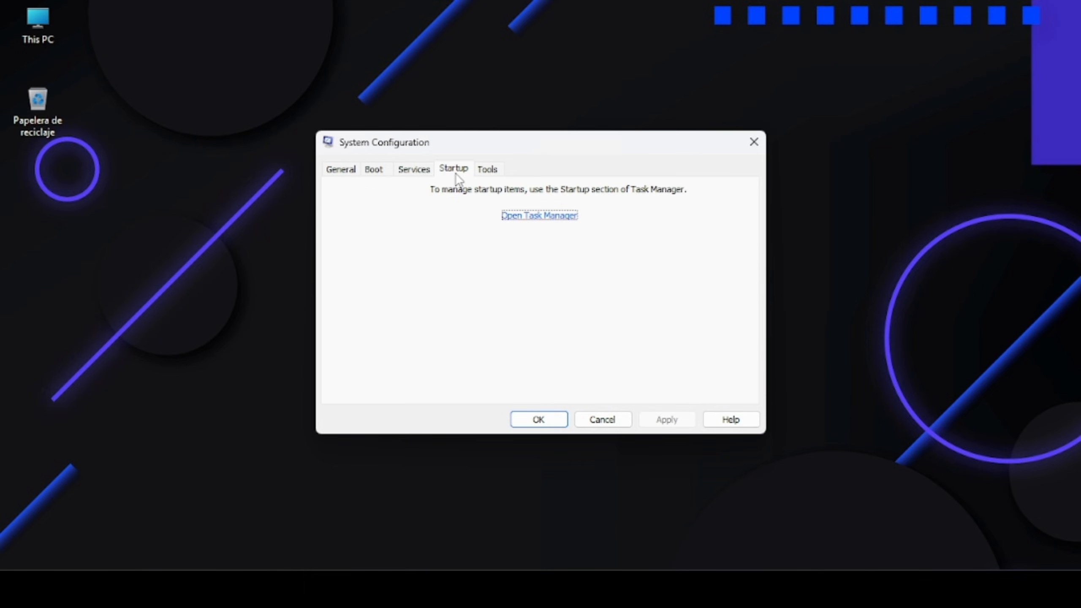
pyautogui.click(553, 217)
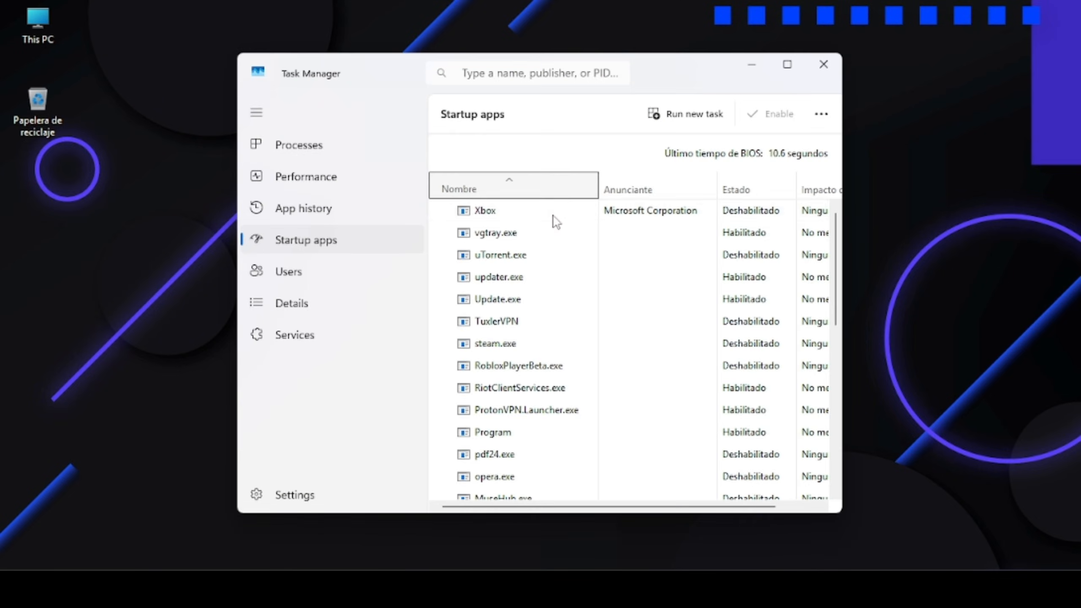
pyautogui.click(786, 66)
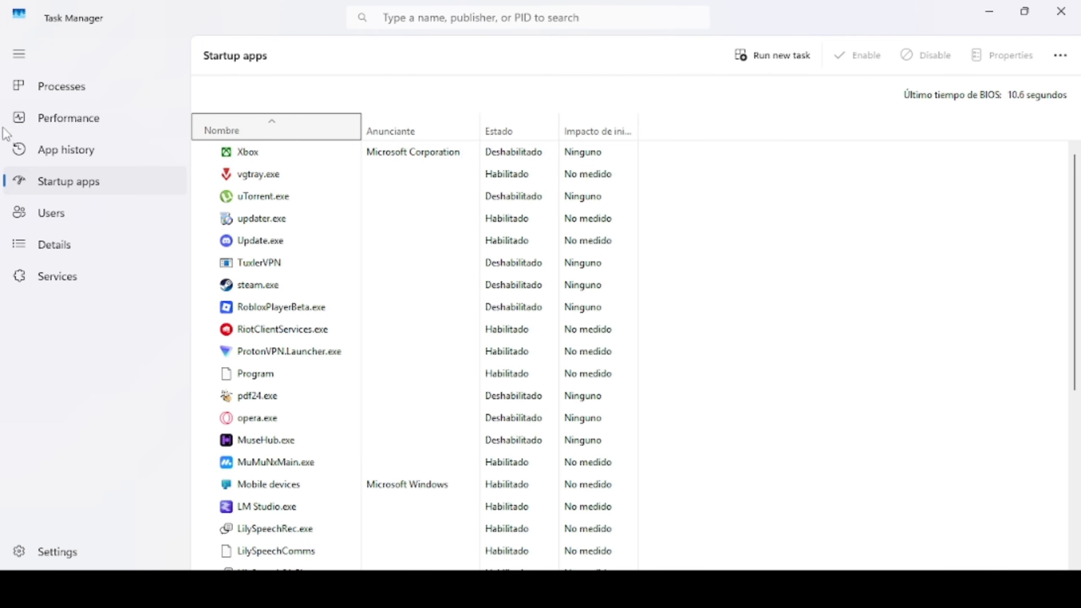
pyautogui.click(63, 184)
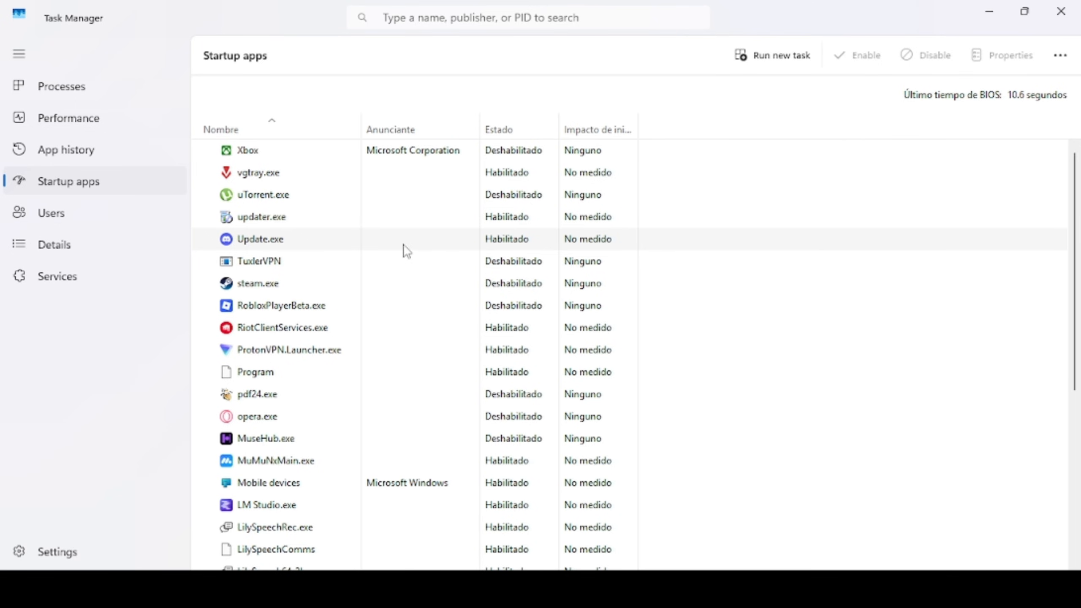
# Step: Look through the startup apps and disable vgtray.exe
pyautogui.scroll(-3, 440, 330)
pyautogui.scroll(3, 440, 330)
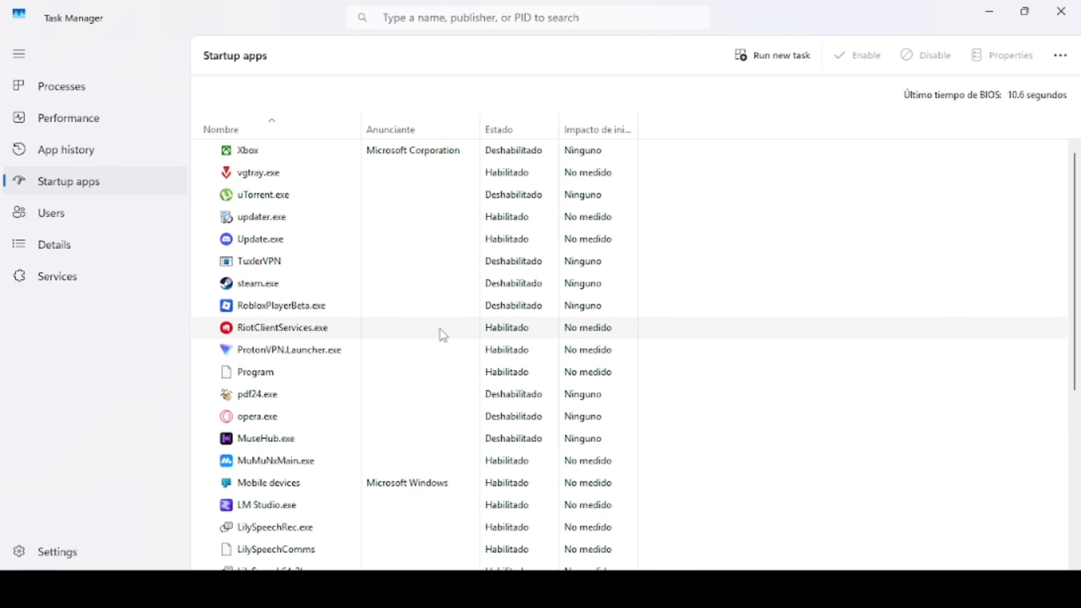
pyautogui.click(298, 217)
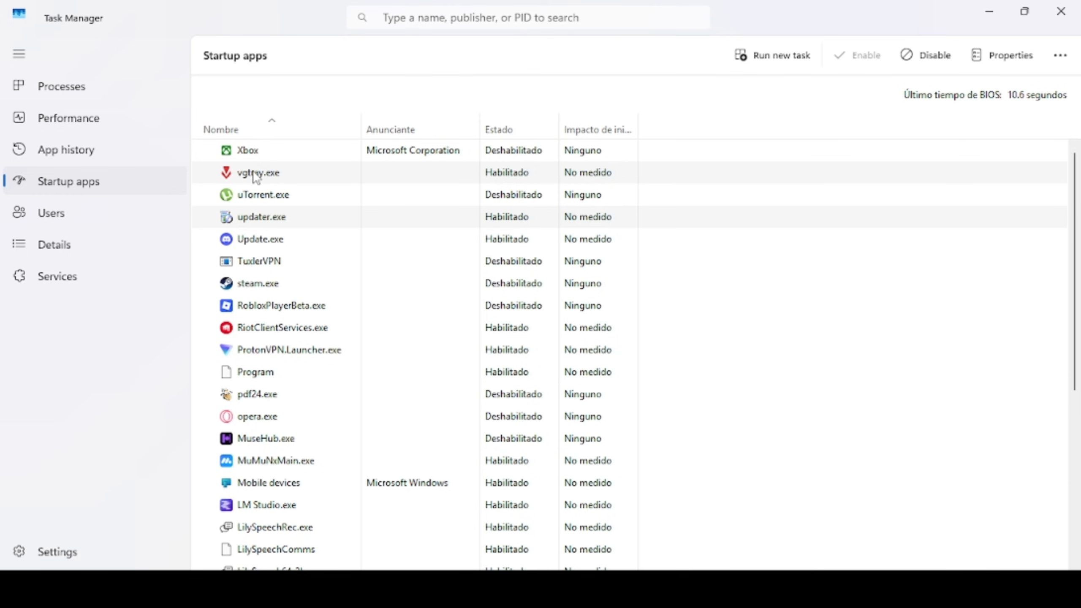
pyautogui.click(254, 173)
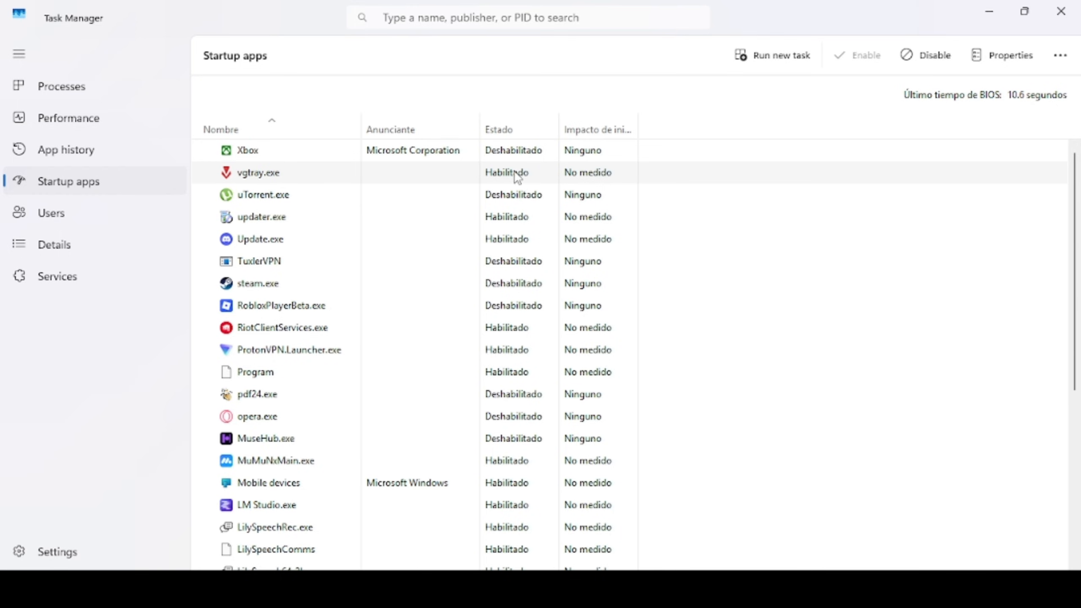
pyautogui.rightClick(244, 178)
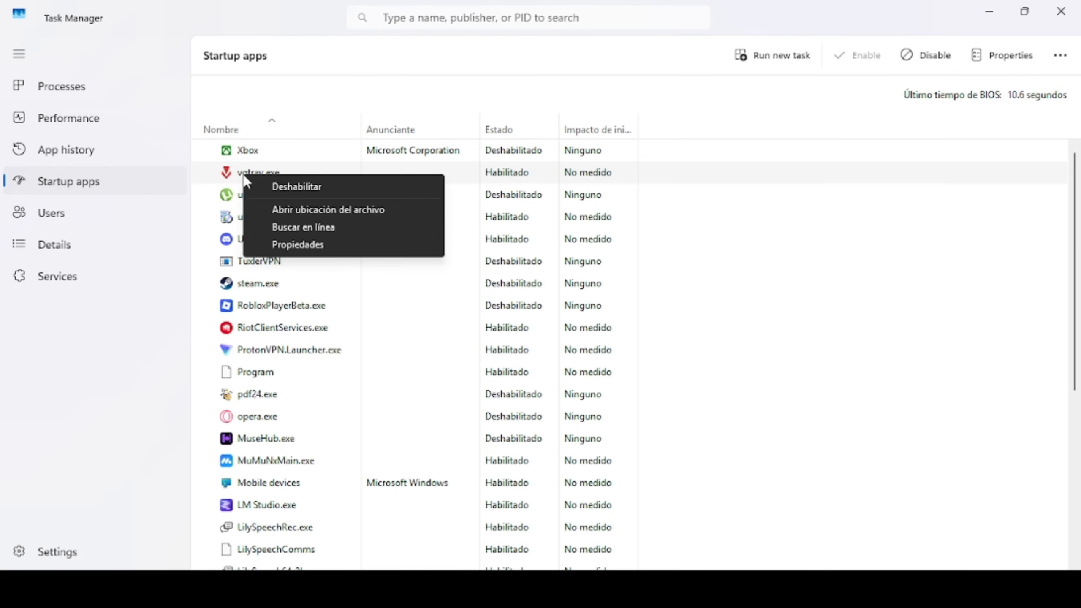
pyautogui.click(293, 187)
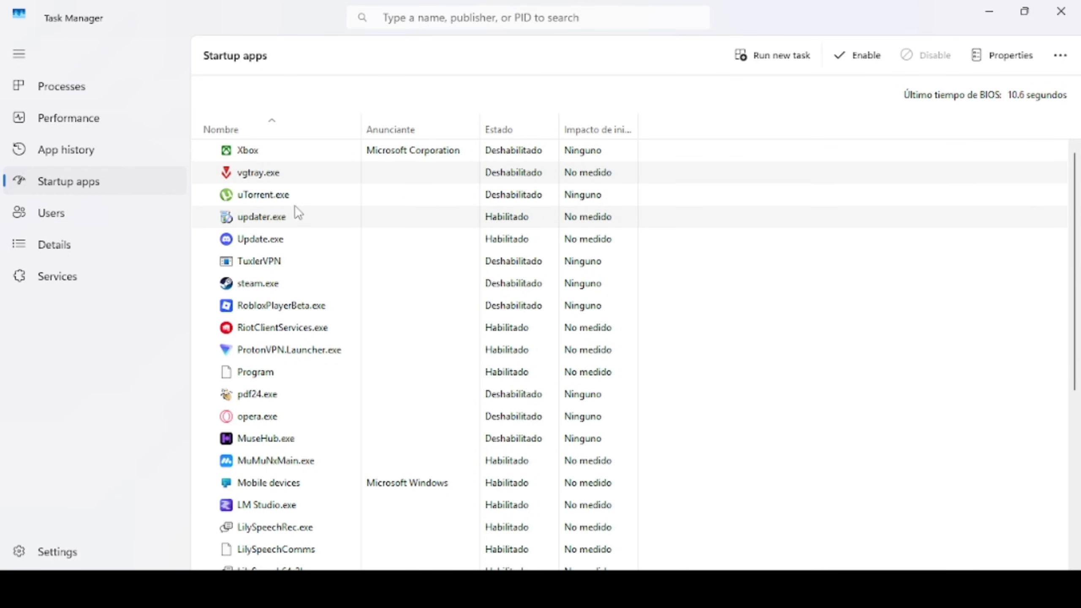
# Step: Disable the startup apps Update.exe, RiotClientServices.exe and ProtonVPN.Launcher.exe
pyautogui.rightClick(240, 242)
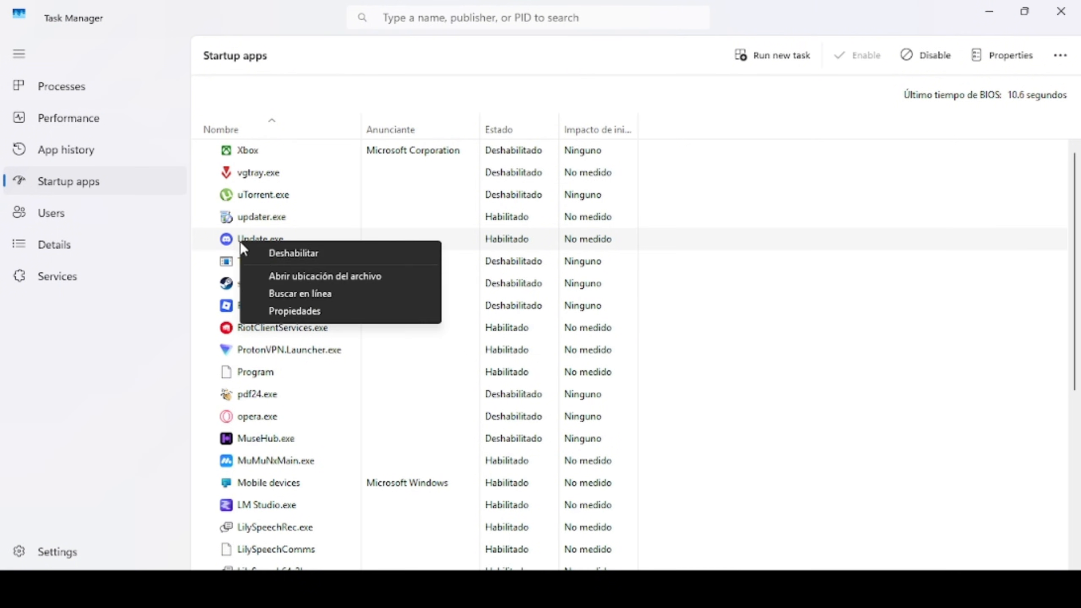
pyautogui.click(285, 253)
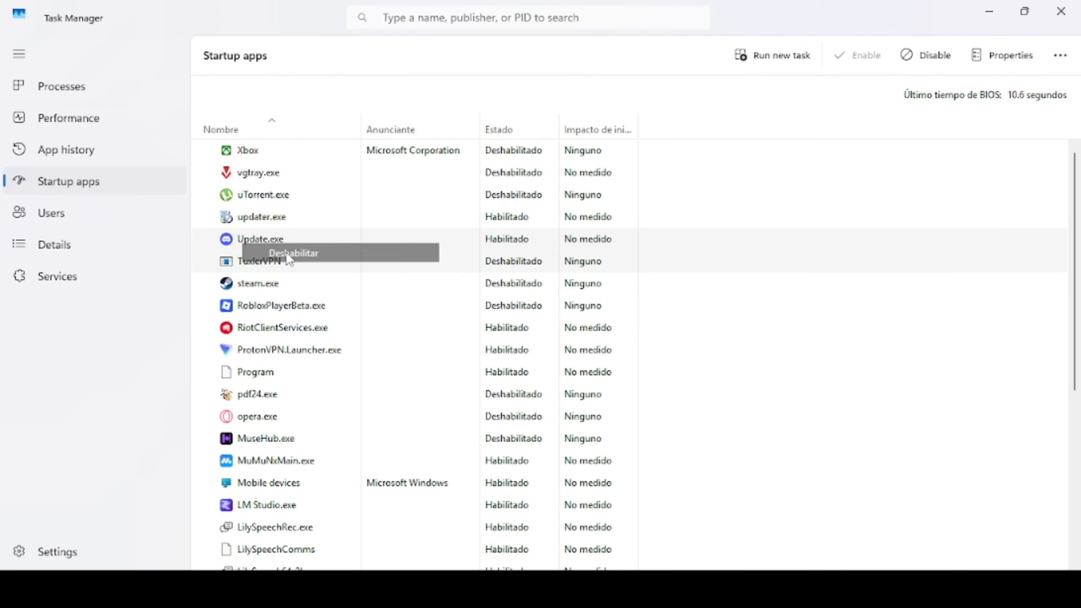
pyautogui.rightClick(261, 331)
pyautogui.click(299, 339)
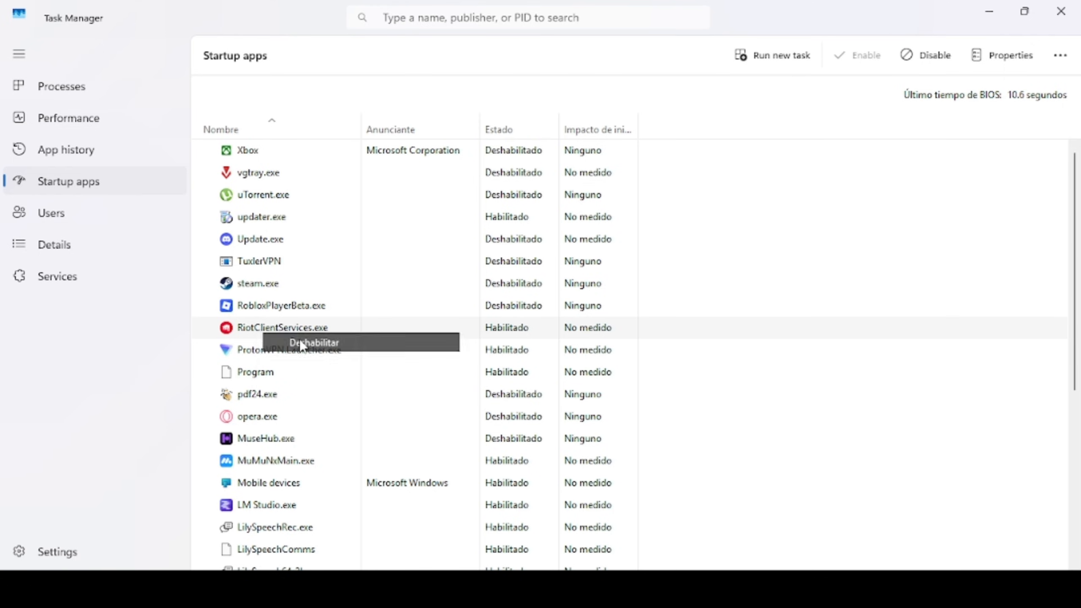
pyautogui.rightClick(269, 352)
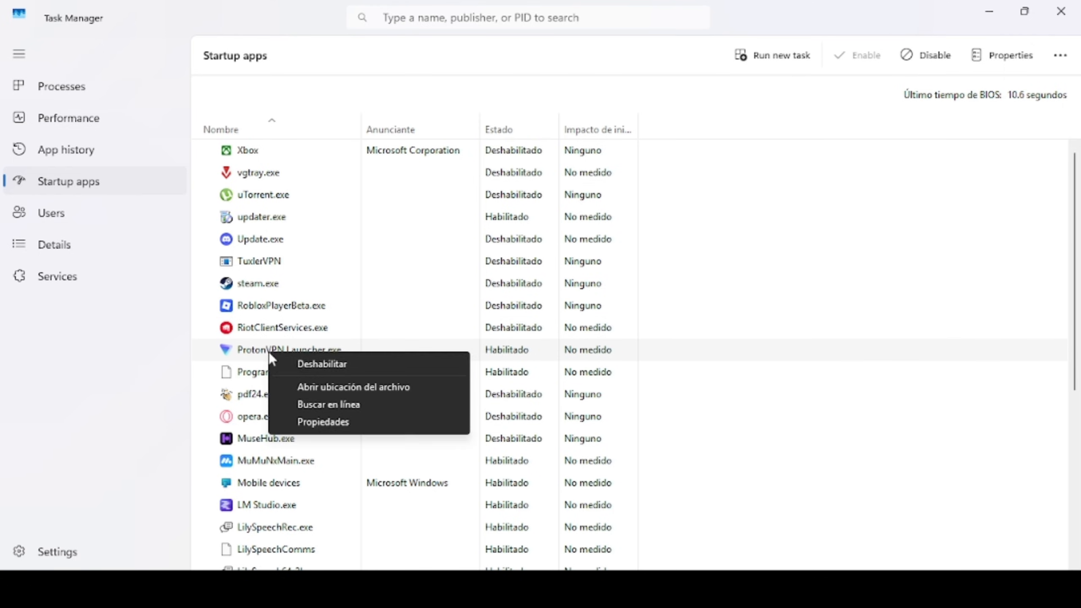
pyautogui.click(313, 358)
# Step: Disable MuMuNxMain.exe, LM Studio.exe and Discord.exe further down the list of startup apps
pyautogui.scroll(-2, 291, 370)
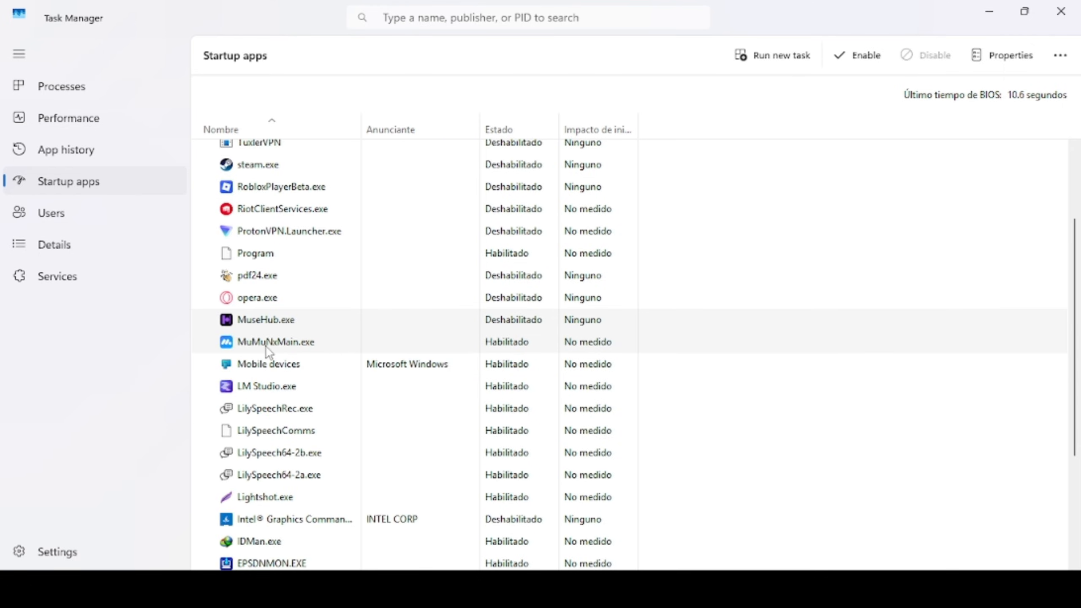
pyautogui.rightClick(266, 346)
pyautogui.click(307, 360)
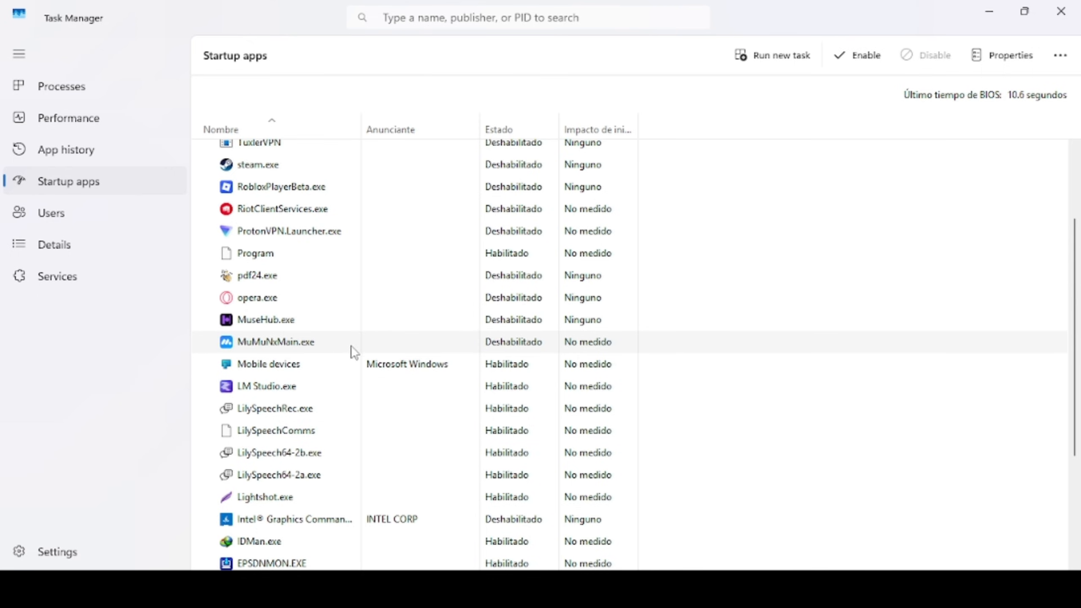
pyautogui.scroll(-2, 353, 349)
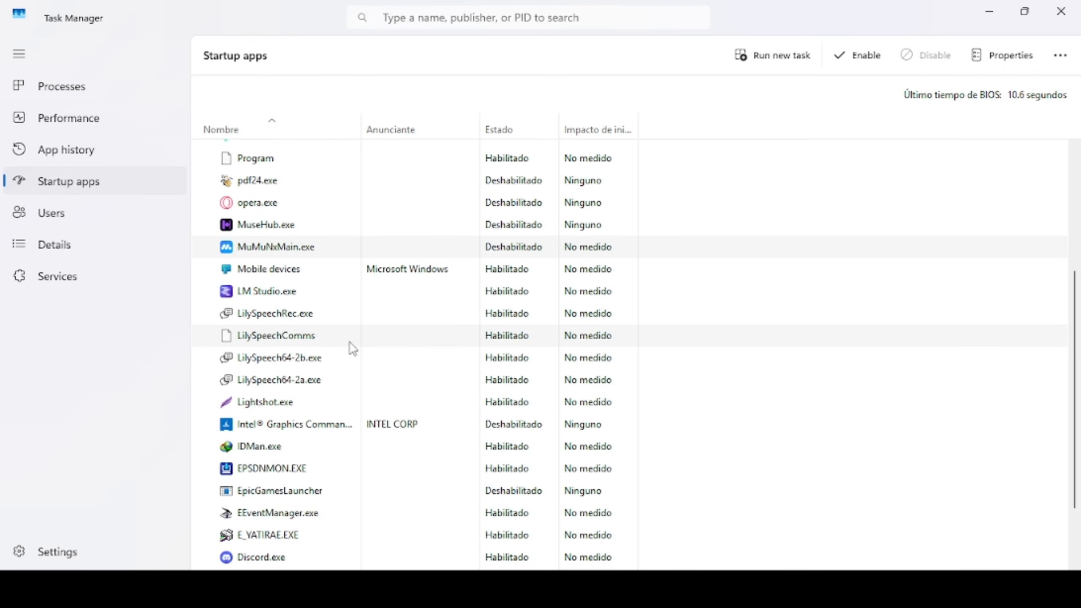
pyautogui.rightClick(265, 292)
pyautogui.click(303, 306)
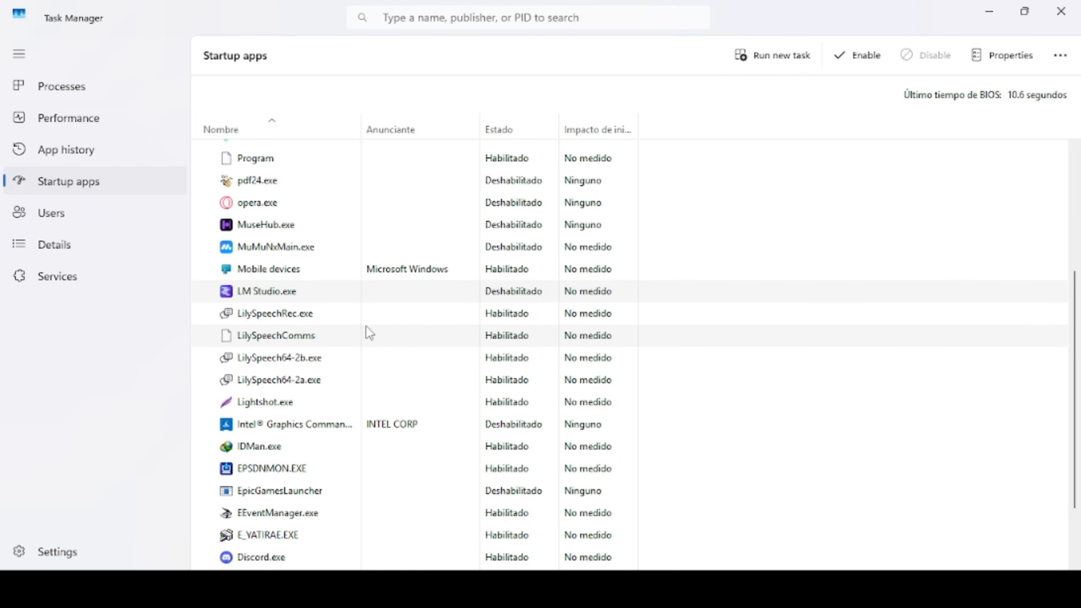
pyautogui.scroll(-2, 365, 326)
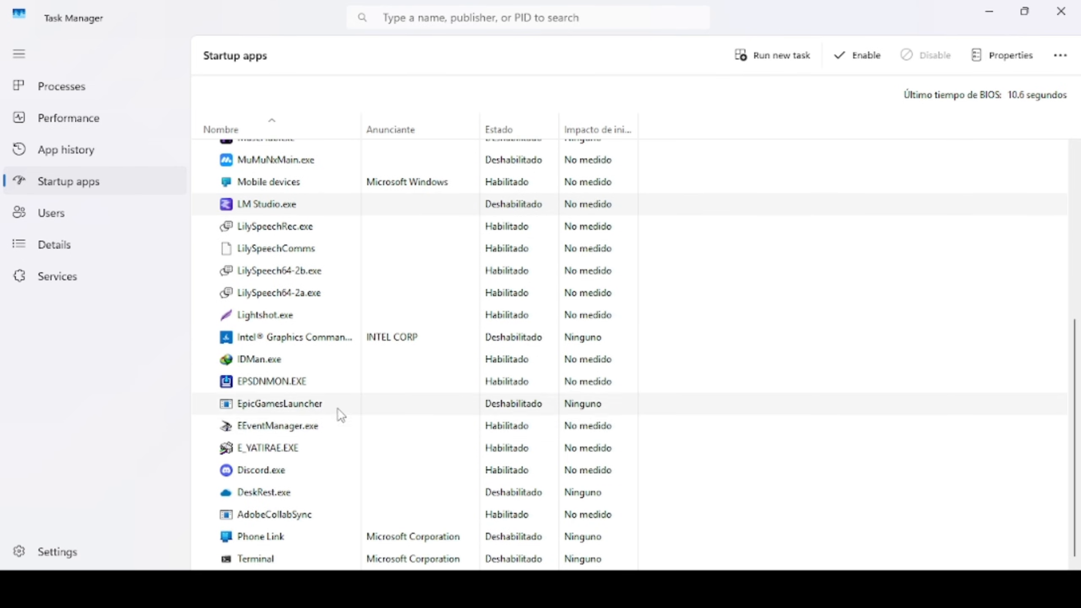
pyautogui.rightClick(260, 470)
pyautogui.click(303, 479)
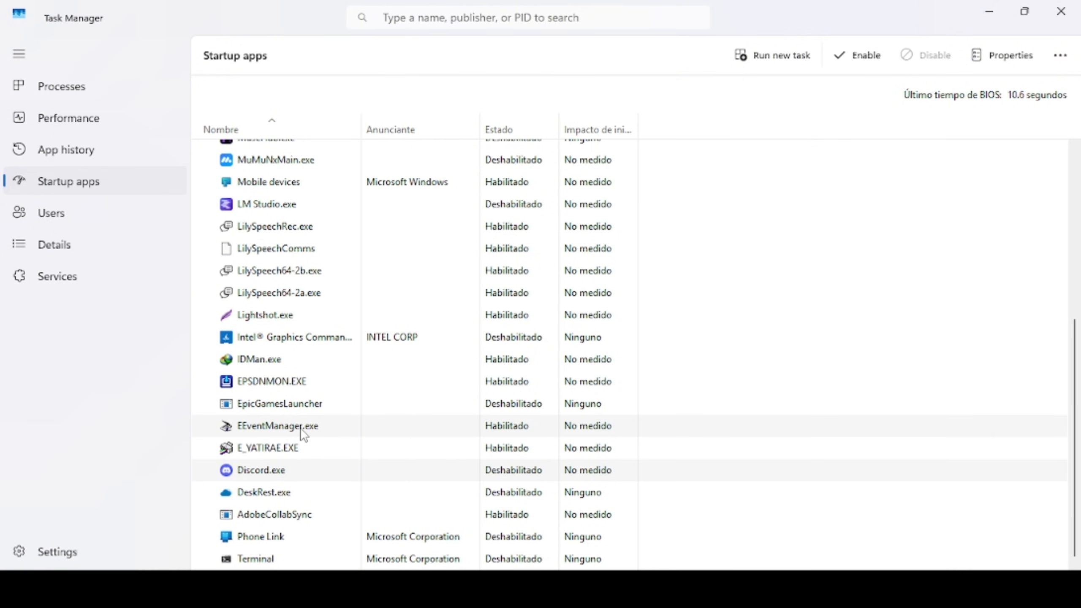
# Step: Review the startup apps list, close Task Manager and accept the System Configuration dialog
pyautogui.scroll(5, 331, 270)
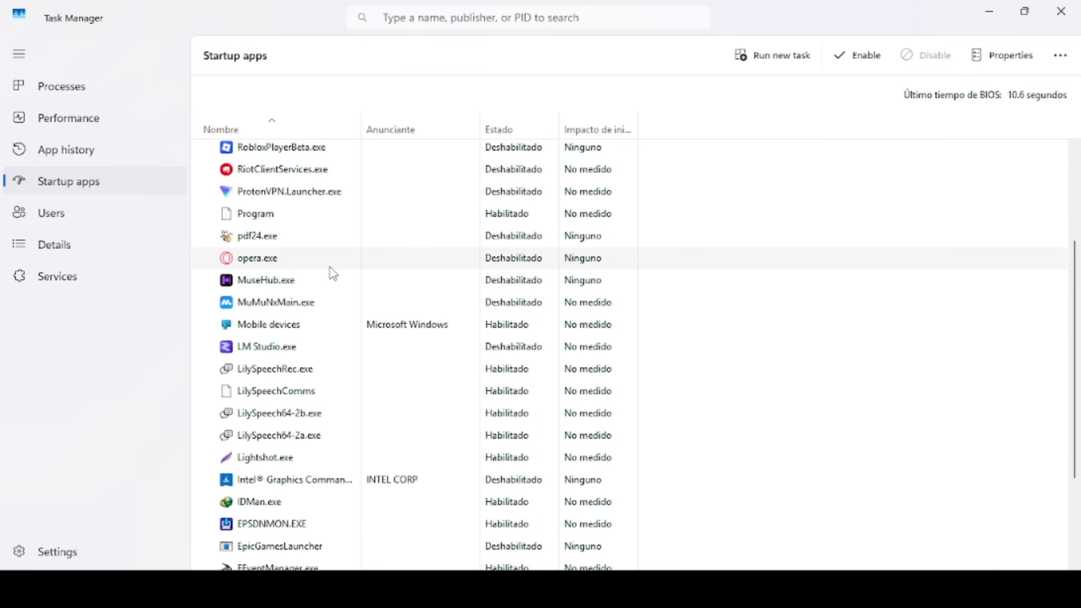
pyautogui.scroll(1, 331, 268)
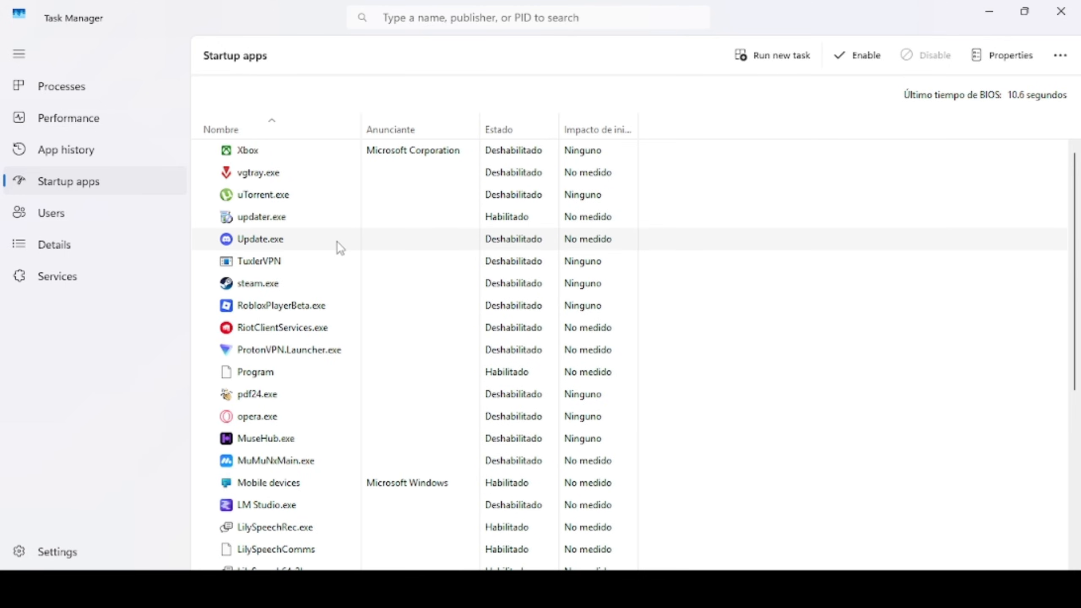
pyautogui.click(1061, 11)
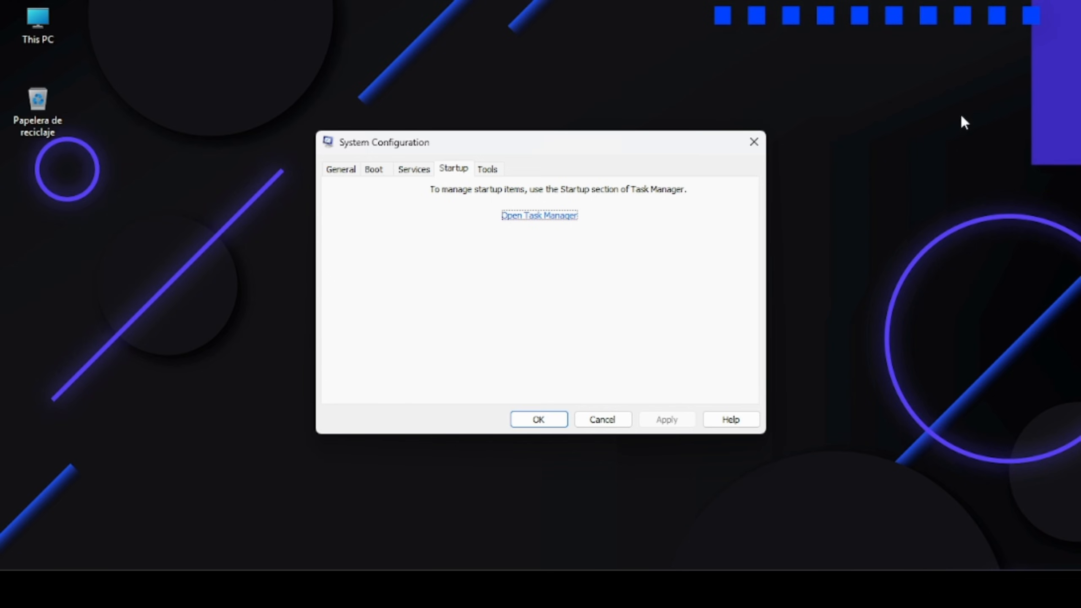
pyautogui.click(539, 420)
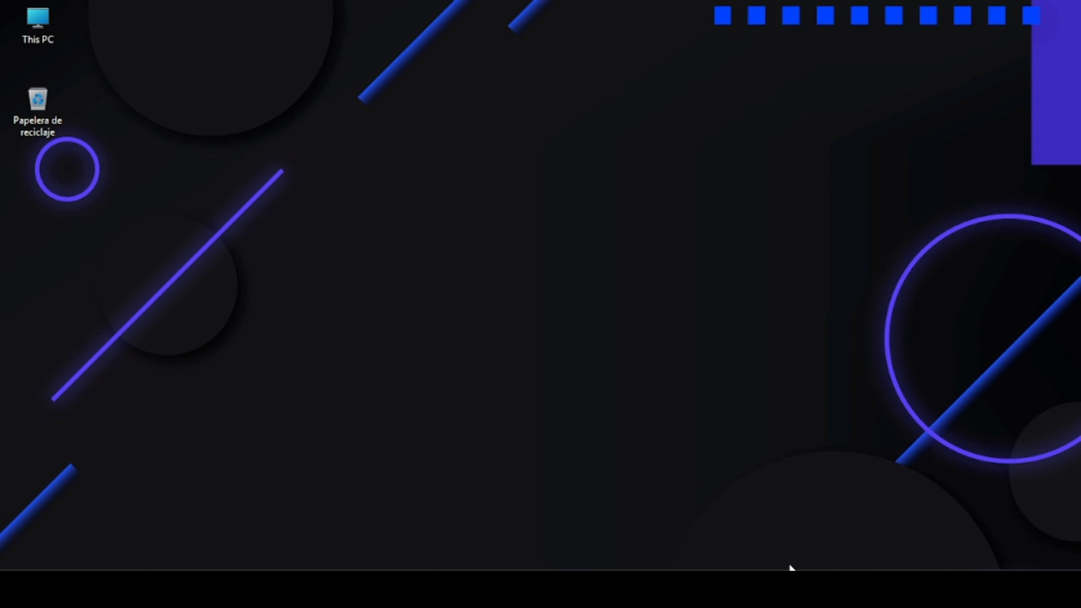